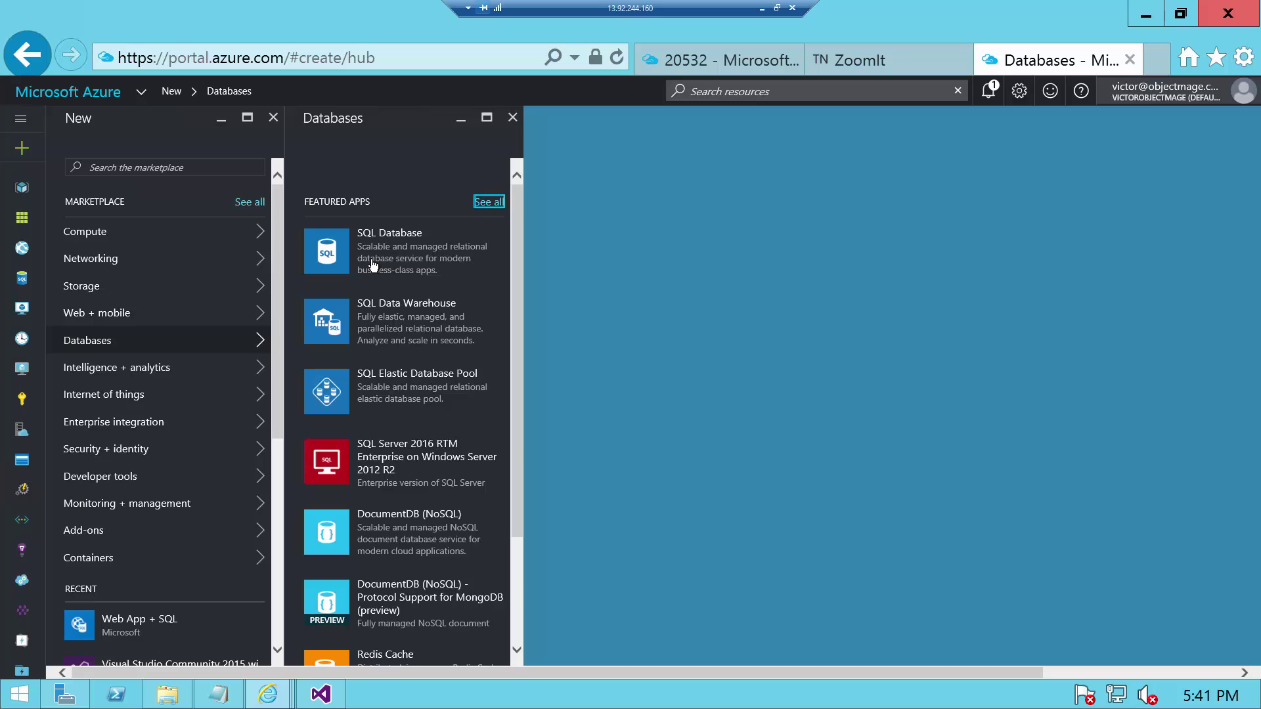
- Open and close the SQL Database form, then start a new SQL Elastic Database Pool
{"action": "left_click", "coordinate": [371, 250]}
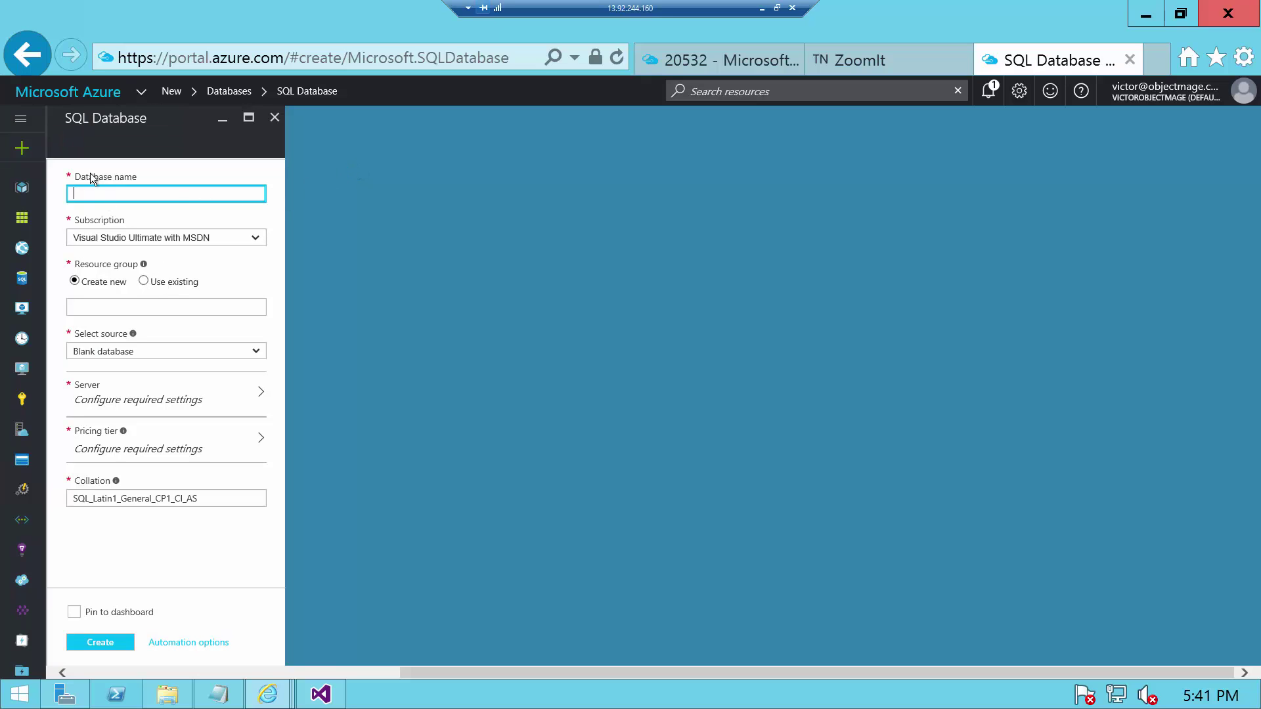
{"action": "left_click", "coordinate": [276, 118]}
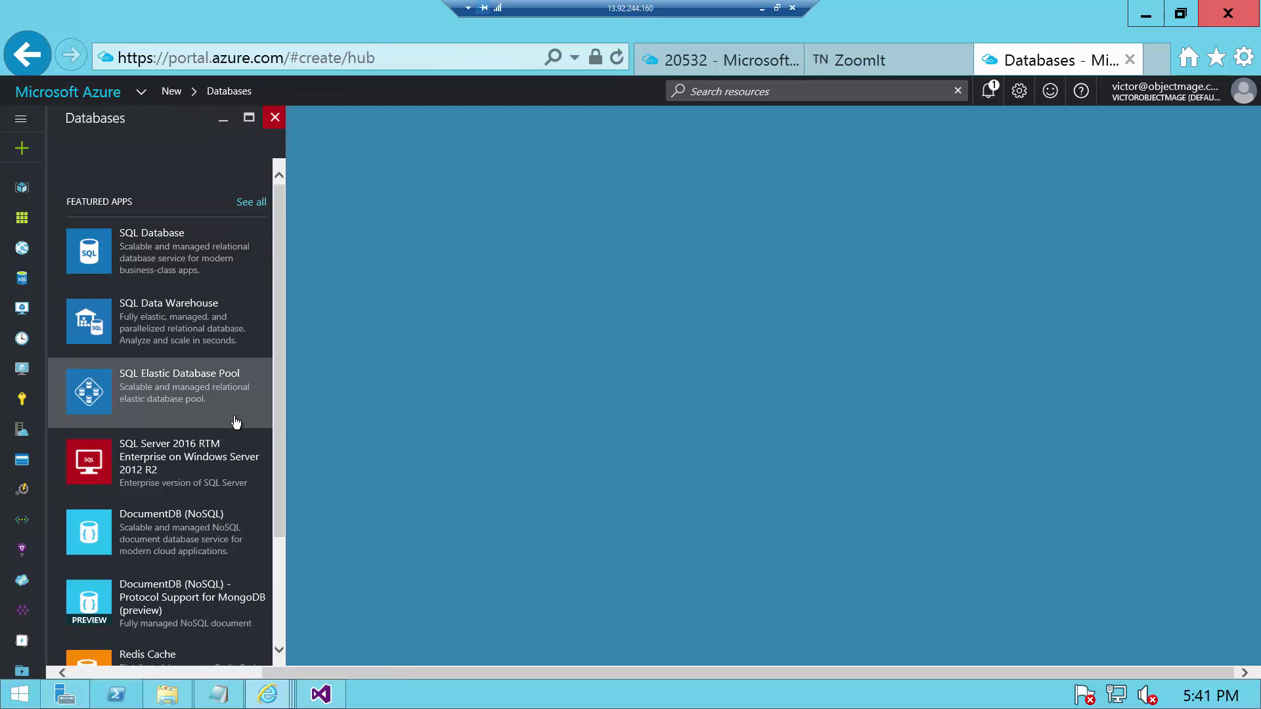
{"action": "left_click", "coordinate": [226, 410]}
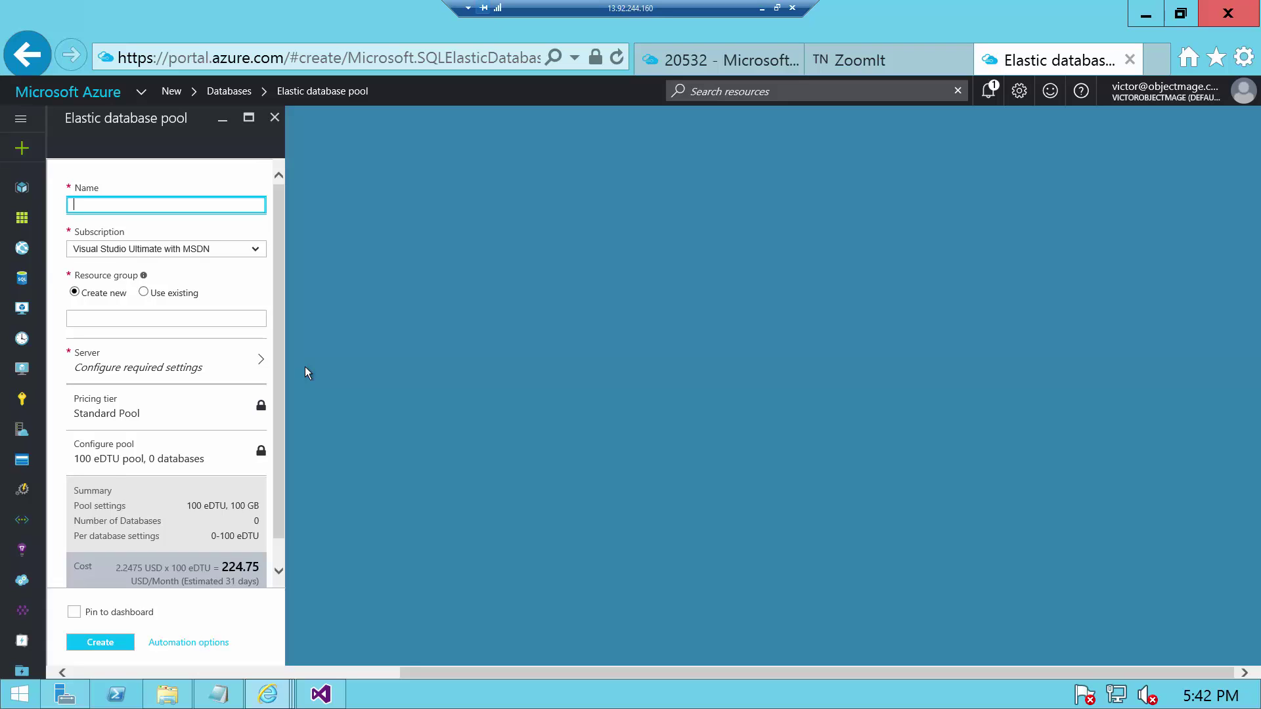
- Name the pool DBPool and put it in new resource group 20532DemoRG
{"action": "type", "text": "DNBP"}
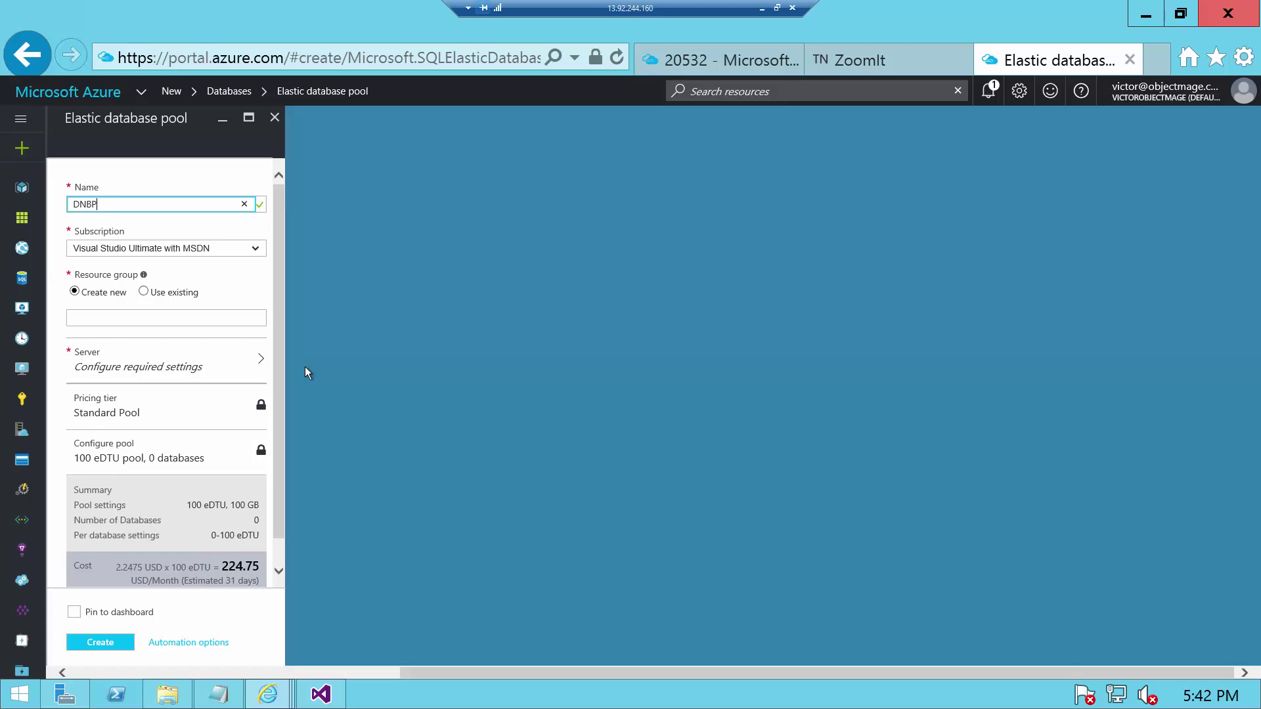
{"action": "key", "text": "BackSpace"}
{"action": "key", "text": "BackSpace"}
{"action": "key", "text": "BackSpace"}
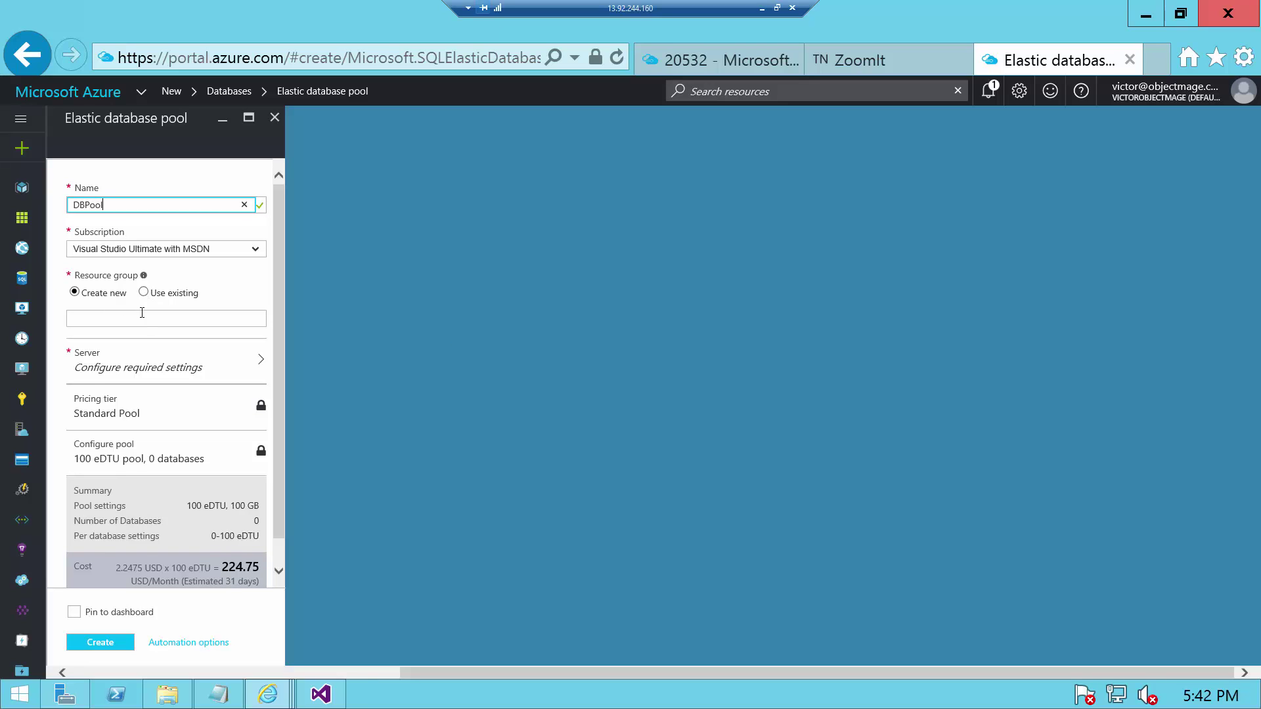
{"action": "left_click", "coordinate": [142, 313]}
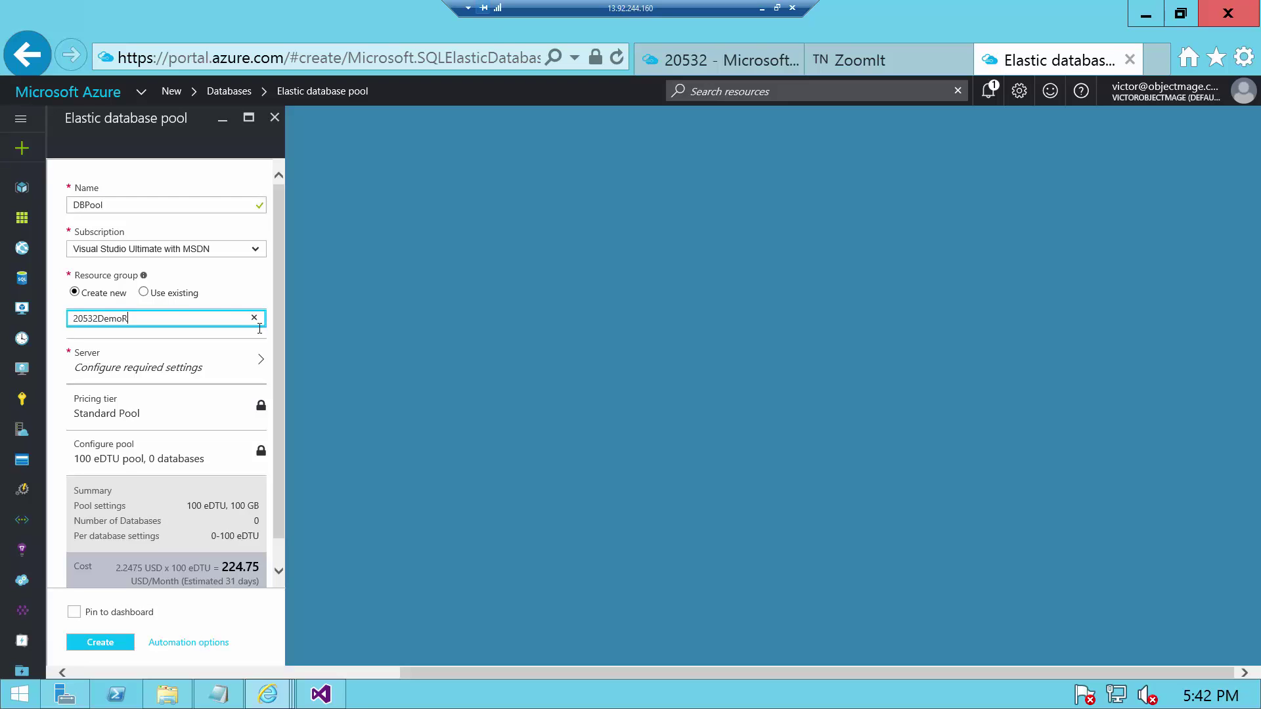
- Create new server 20532dbvc in East US for the pool
{"action": "left_click", "coordinate": [248, 368]}
{"action": "left_click", "coordinate": [324, 187]}
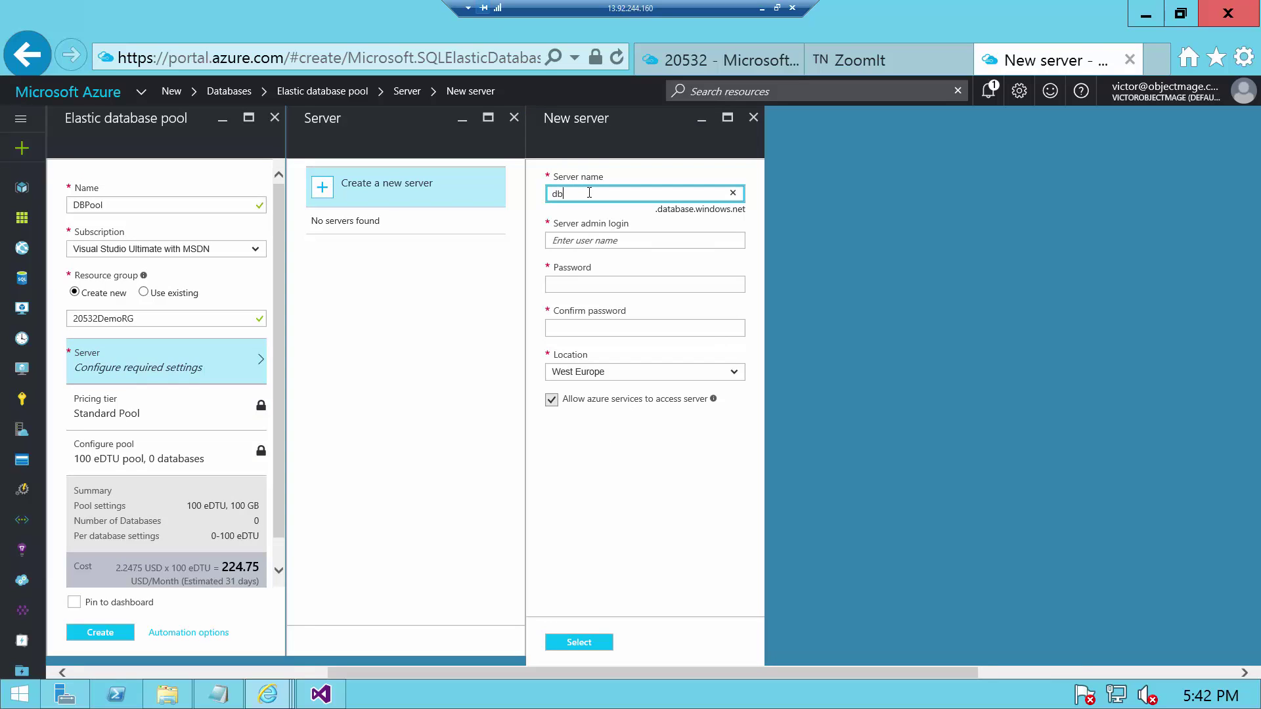
{"action": "type", "text": "db"}
{"action": "key", "text": "BackSpace"}
{"action": "key", "text": "BackSpace"}
{"action": "type", "text": "205"}
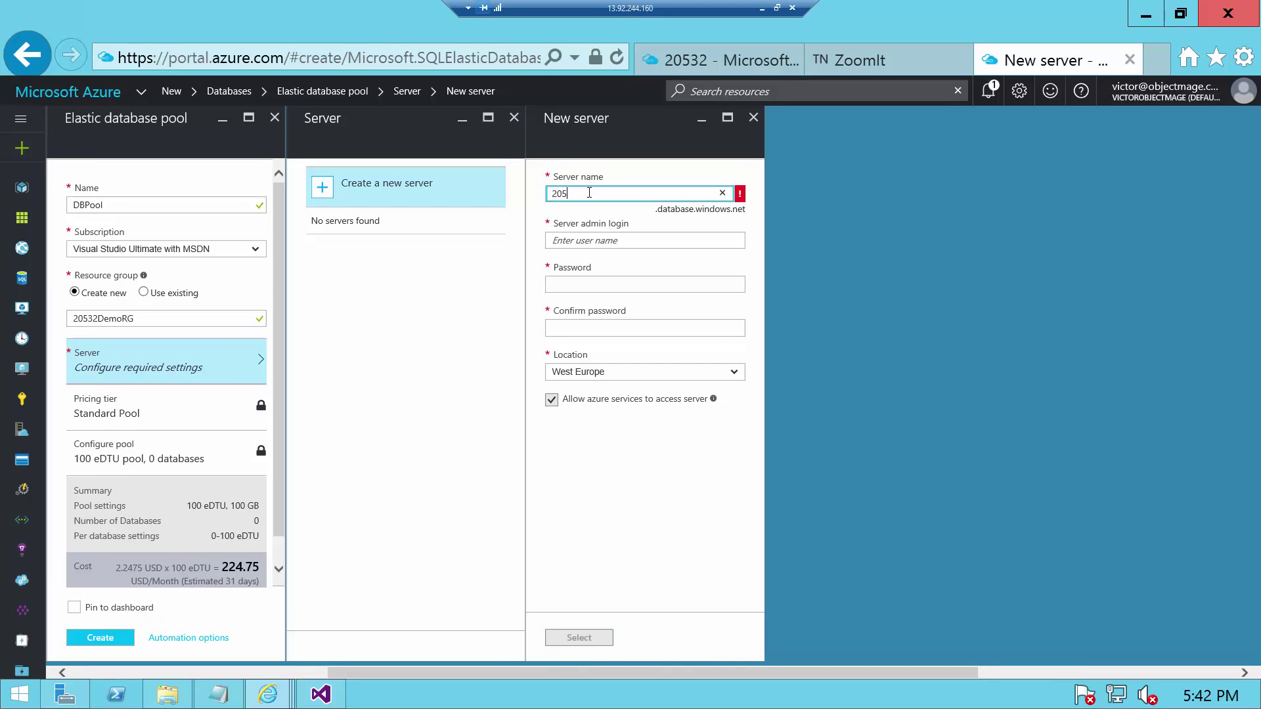
{"action": "type", "text": "32dbvc"}
{"action": "left_click", "coordinate": [633, 242]}
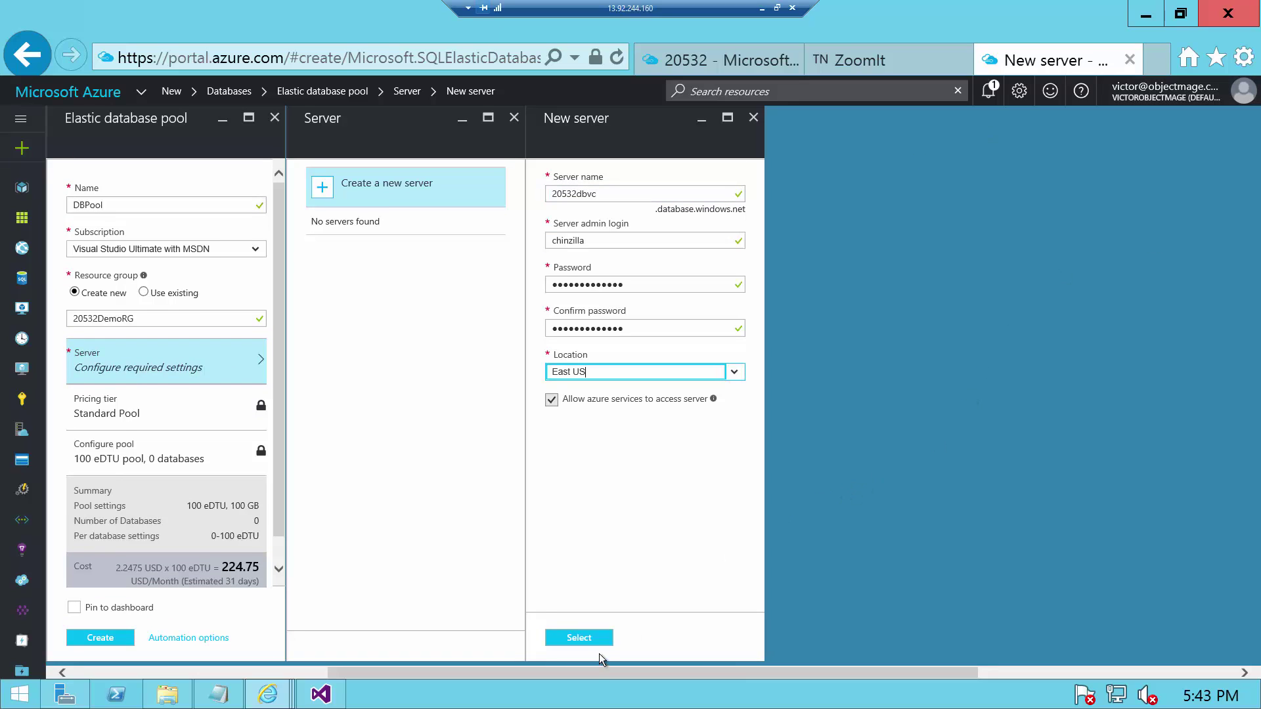
{"action": "left_click", "coordinate": [598, 642]}
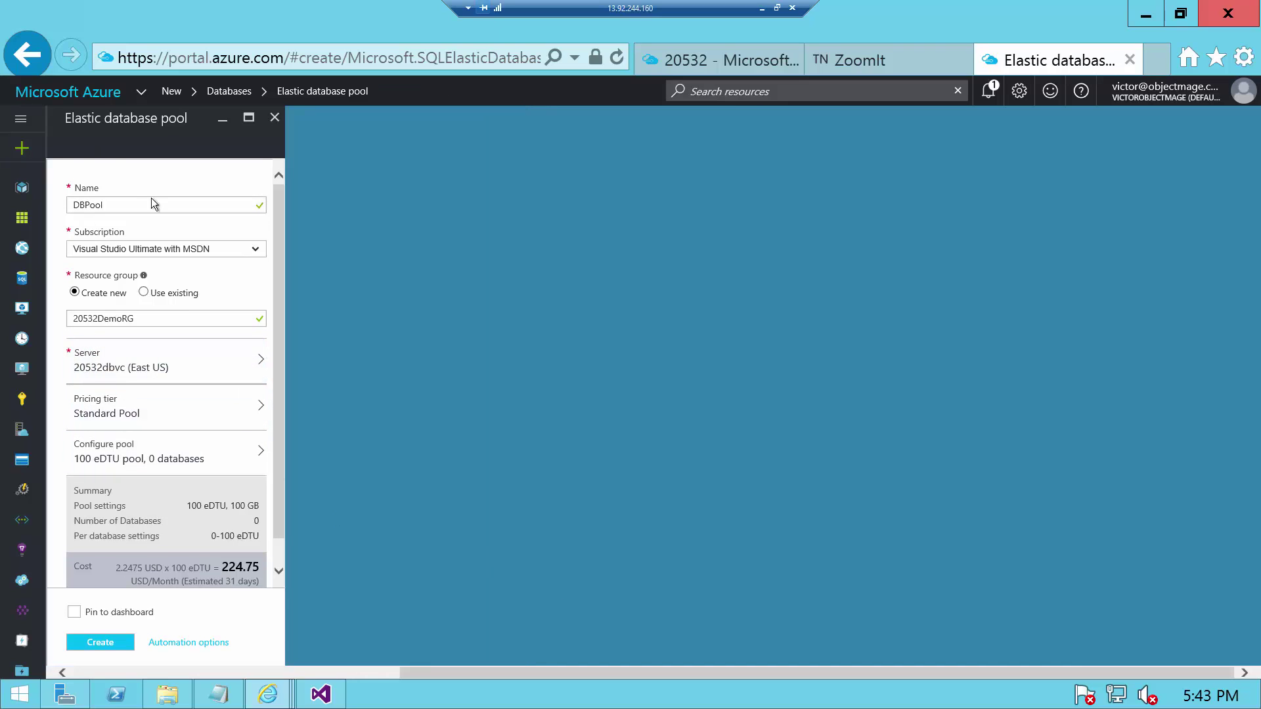
- Set the pool's pricing tier to Basic Pool
{"action": "left_click", "coordinate": [140, 412]}
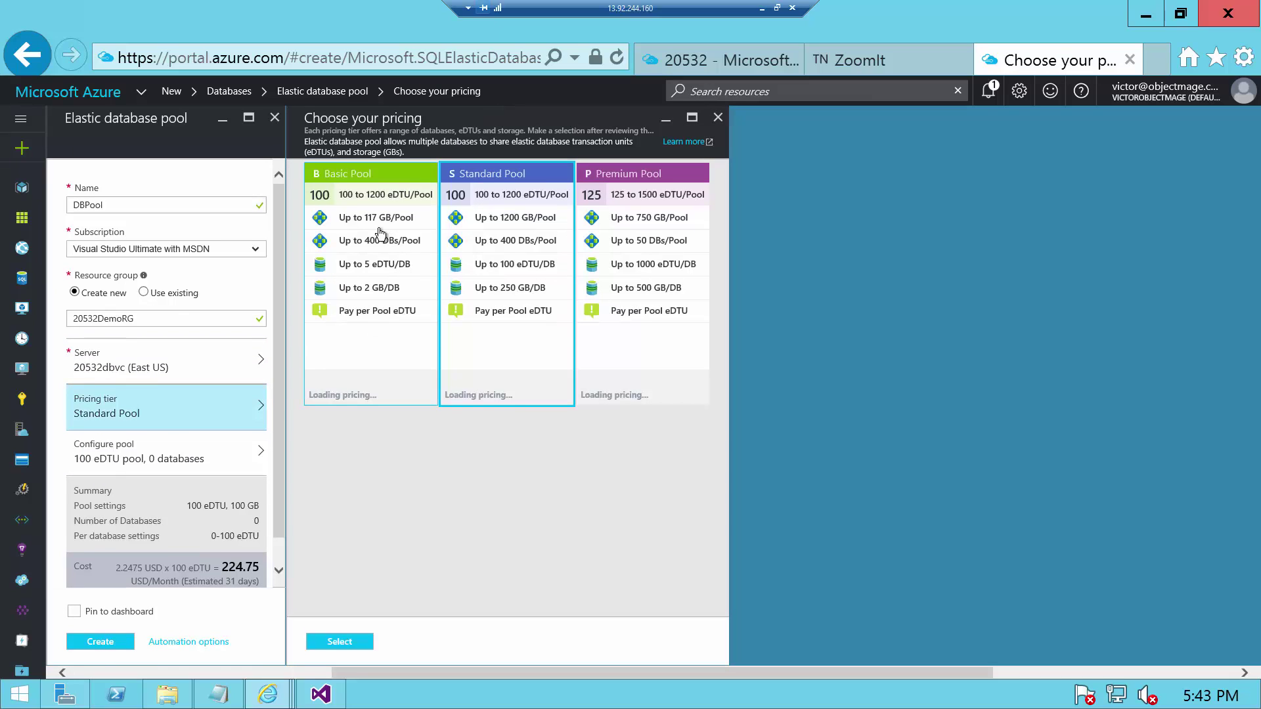
{"action": "left_click", "coordinate": [374, 208]}
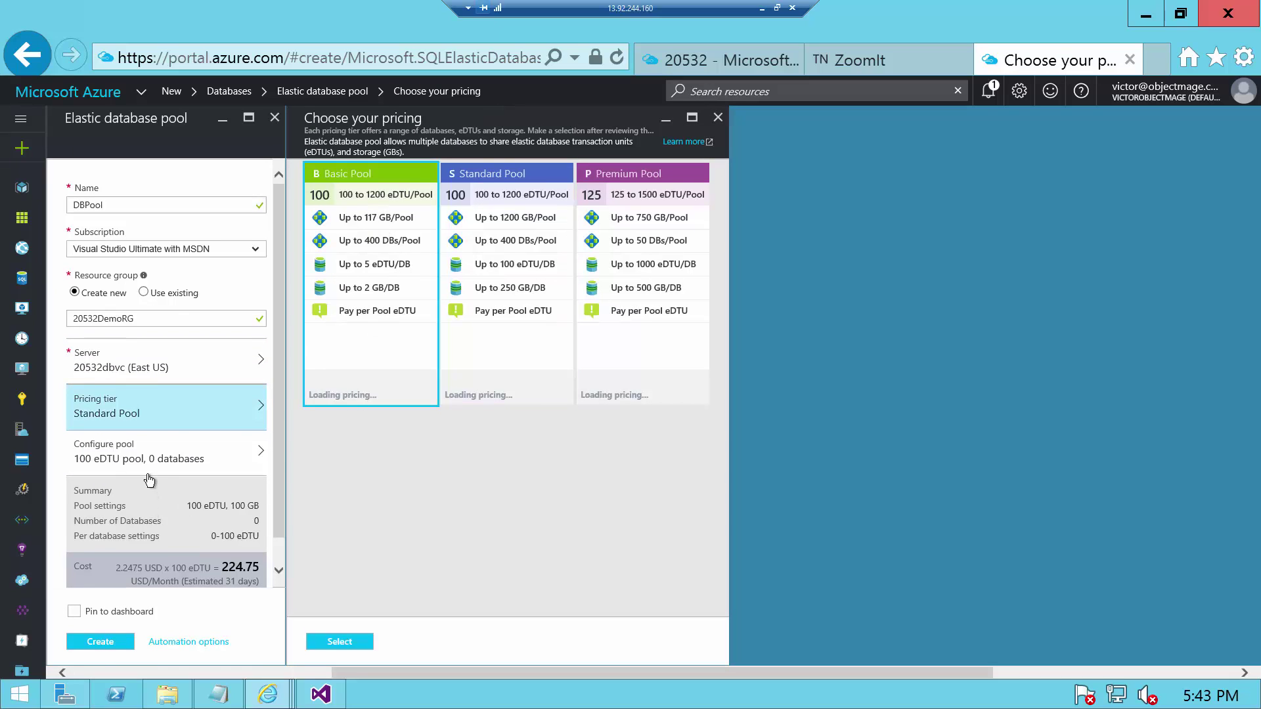
{"action": "left_click", "coordinate": [198, 463]}
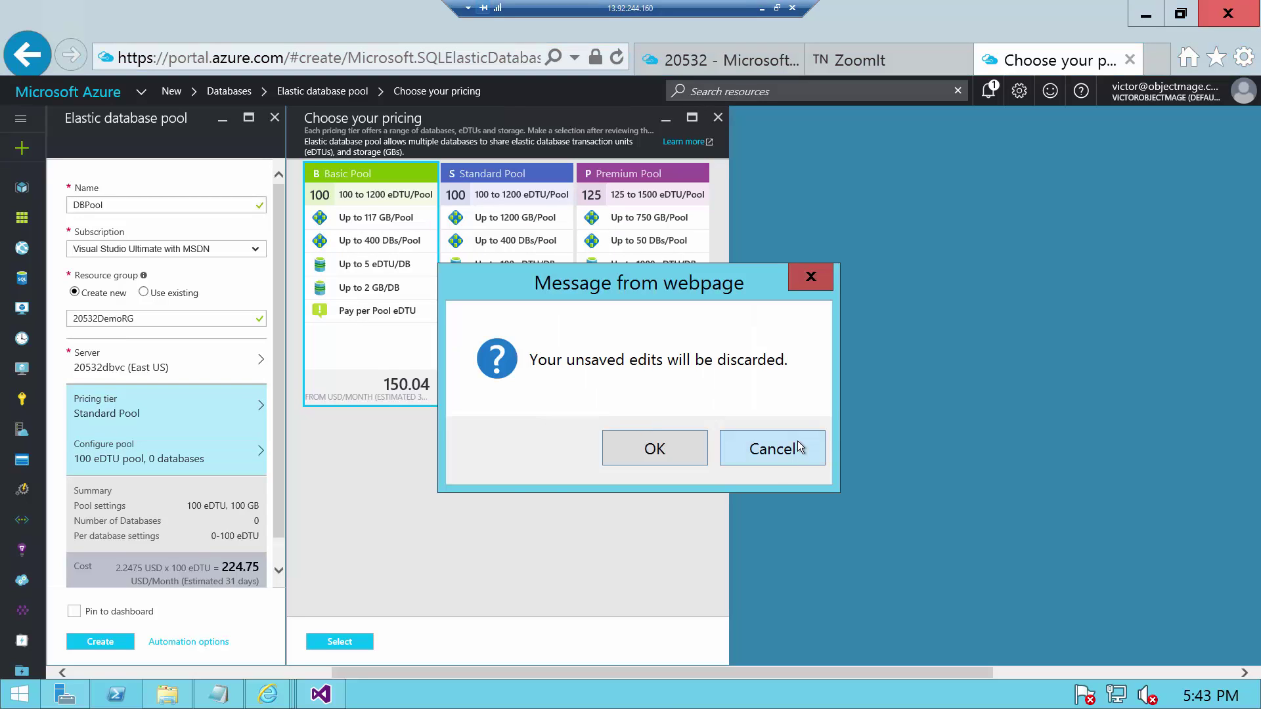
{"action": "left_click", "coordinate": [798, 443]}
{"action": "left_click", "coordinate": [358, 644]}
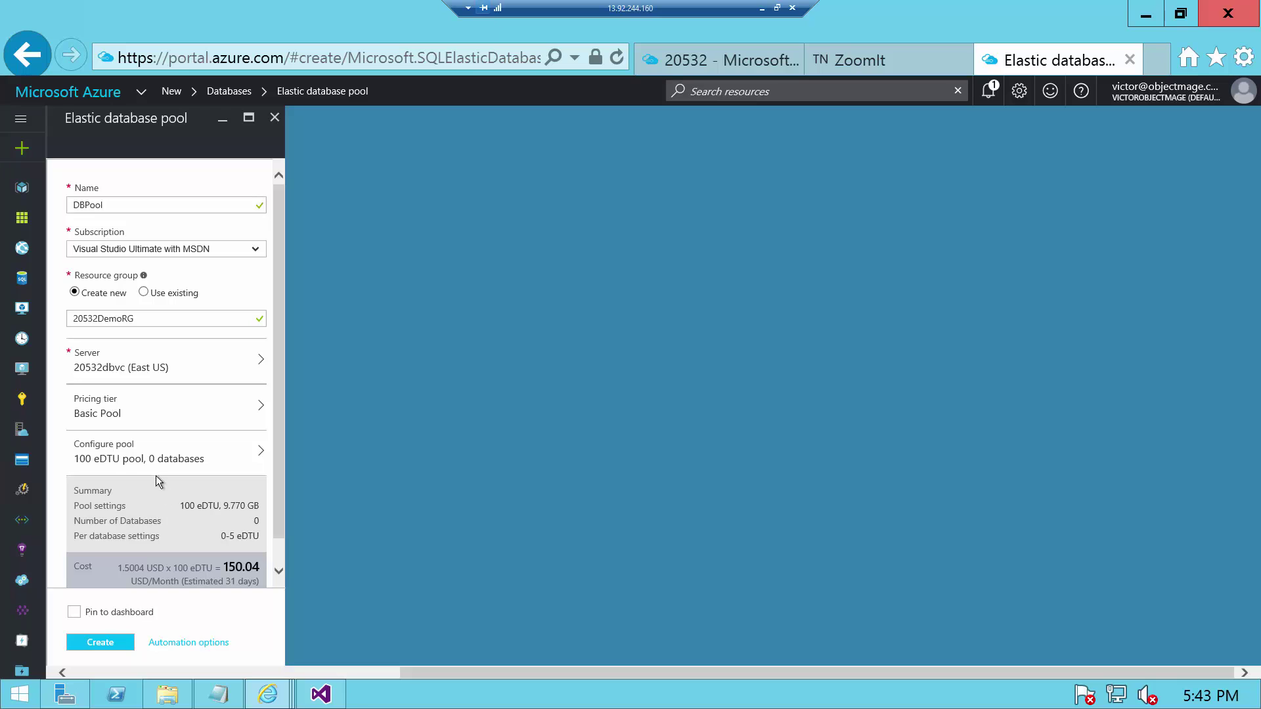
- Keep the pool configuration at 100 eDTU and 9.77 GB
{"action": "left_click", "coordinate": [149, 464]}
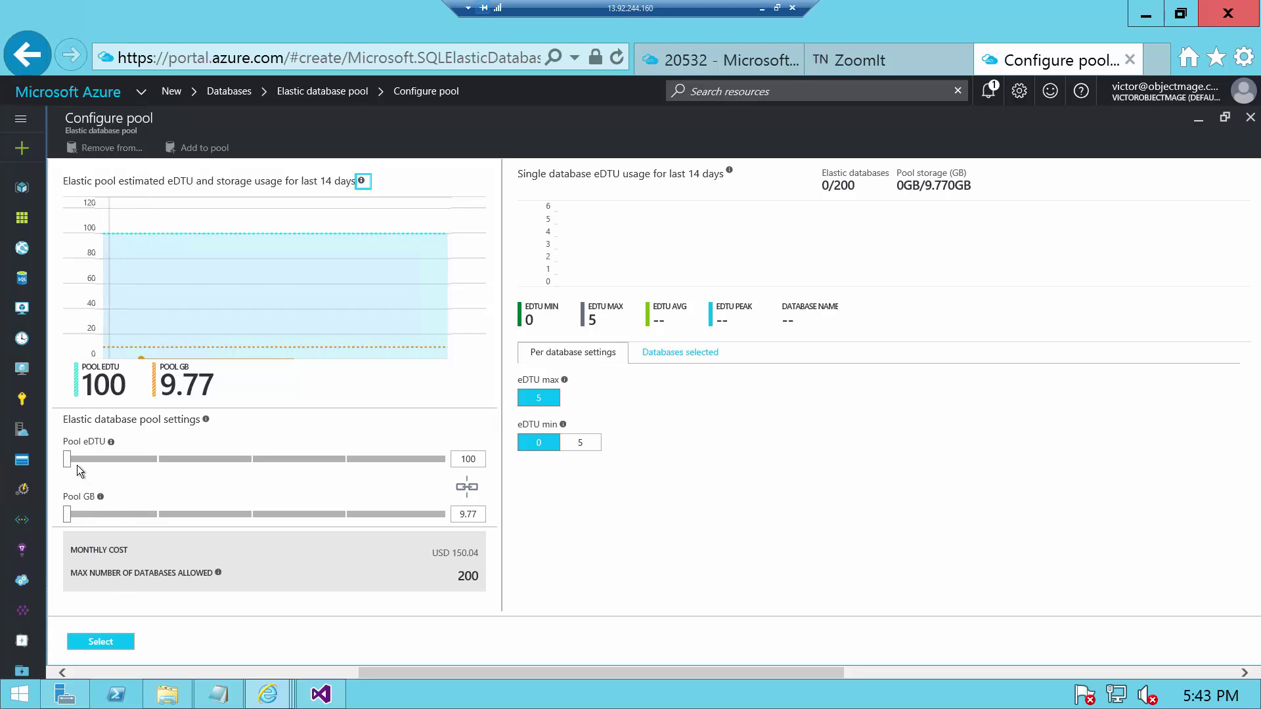
{"action": "left_click", "coordinate": [124, 455]}
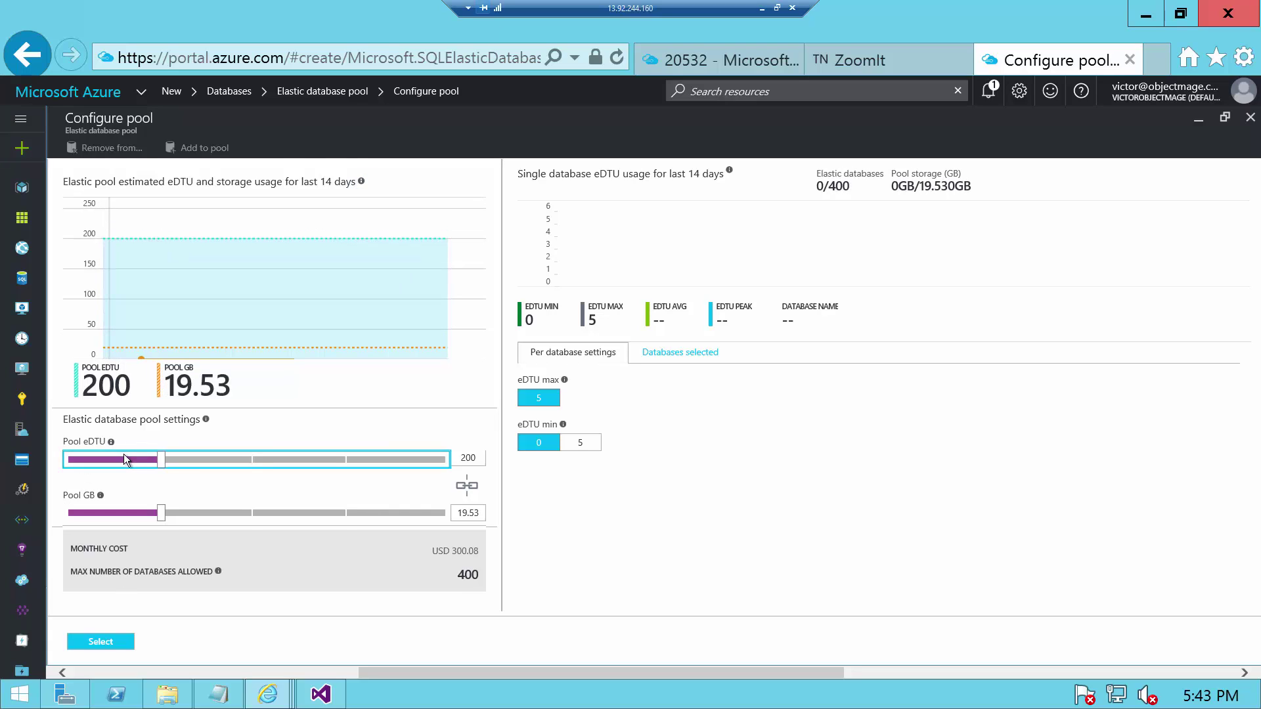
{"action": "left_click_drag", "start_coordinate": [158, 463], "coordinate": [439, 464]}
{"action": "left_click_drag", "start_coordinate": [318, 470], "coordinate": [62, 474]}
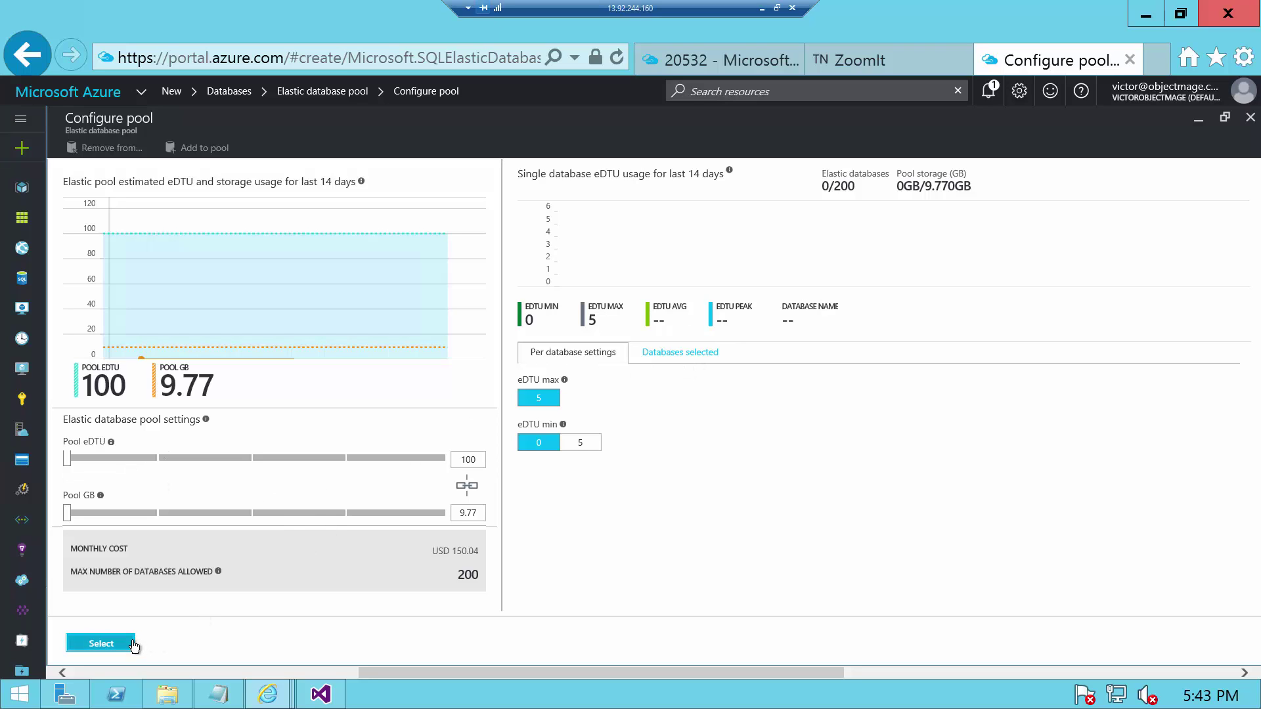
- Accept the 100 eDTU configuration and deploy the DBPool elastic pool
{"action": "left_click", "coordinate": [100, 643]}
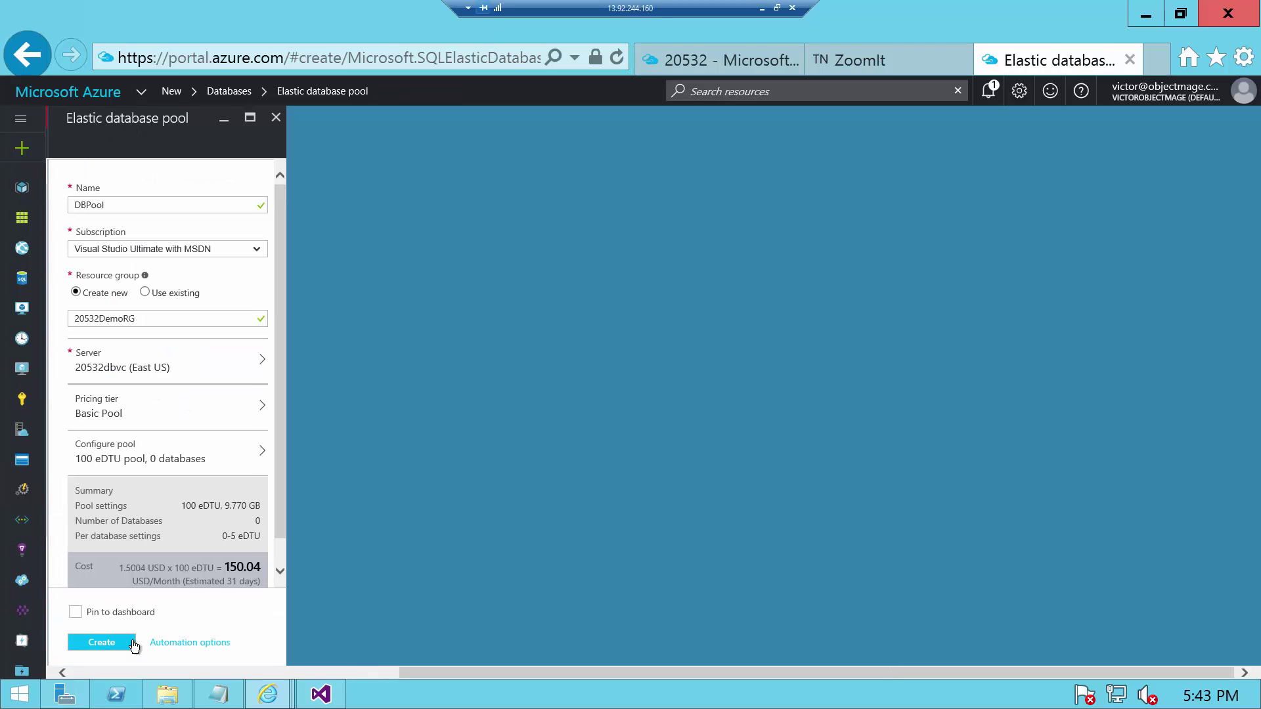
{"action": "scroll", "coordinate": [284, 477], "scroll_direction": "down", "scroll_amount": 1}
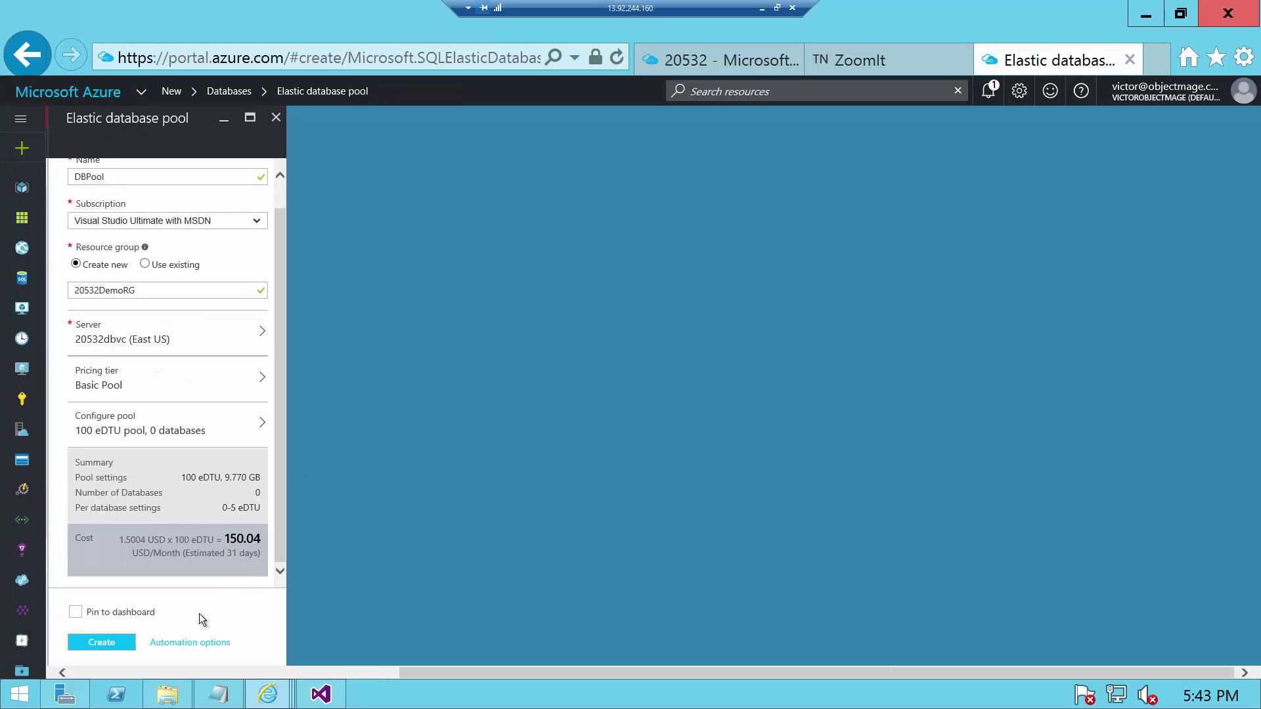
{"action": "left_click", "coordinate": [102, 644]}
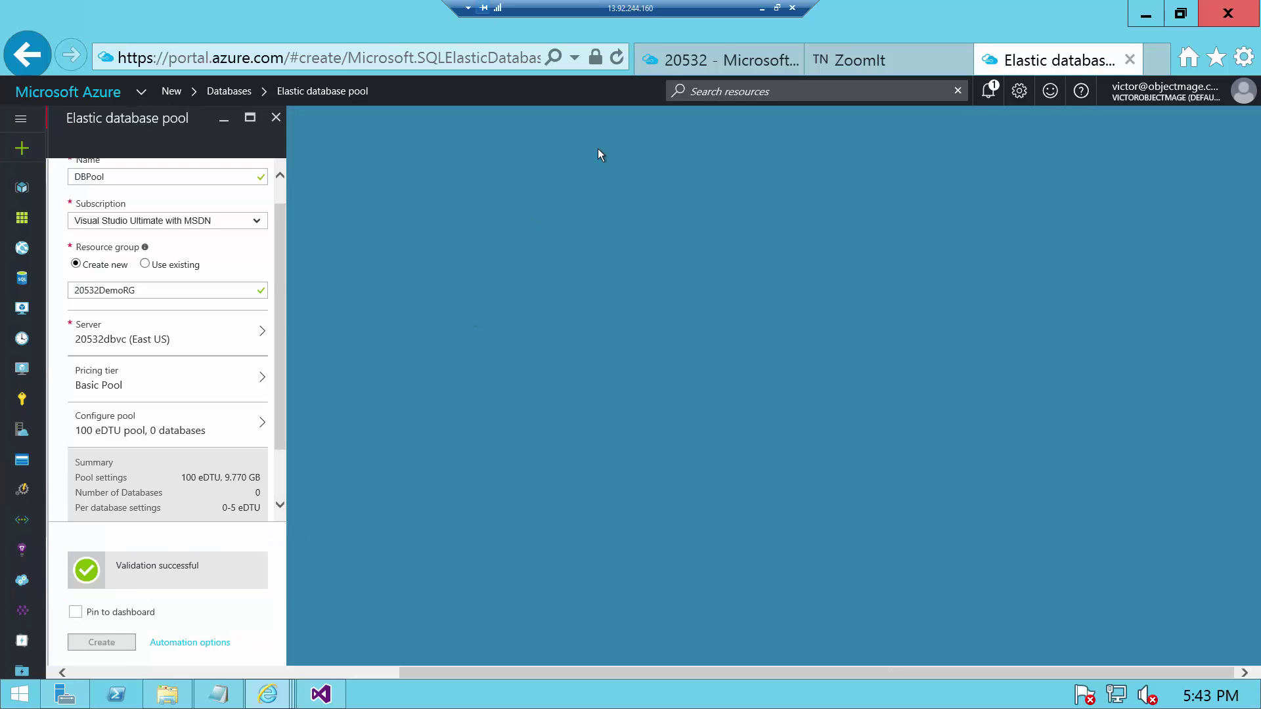
{"action": "left_click", "coordinate": [102, 643]}
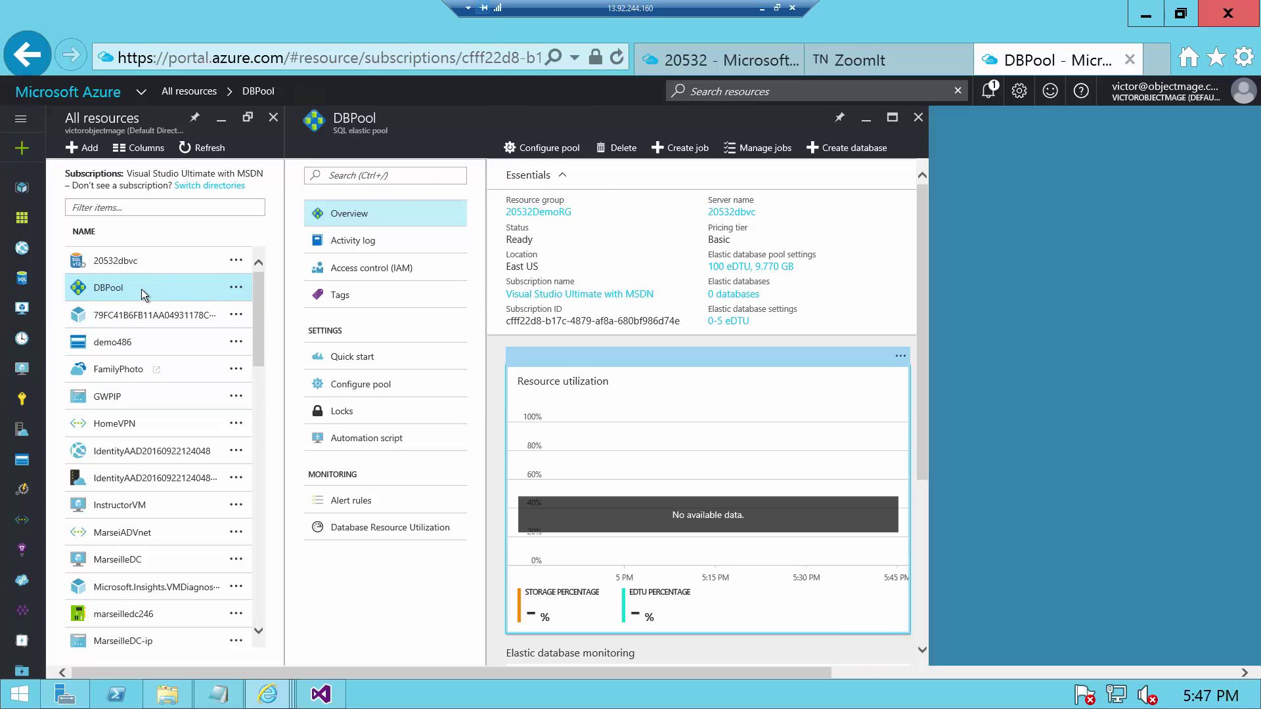
- Open DBPool's Configure pool and confirm no databases are available to add
{"action": "left_click", "coordinate": [107, 289]}
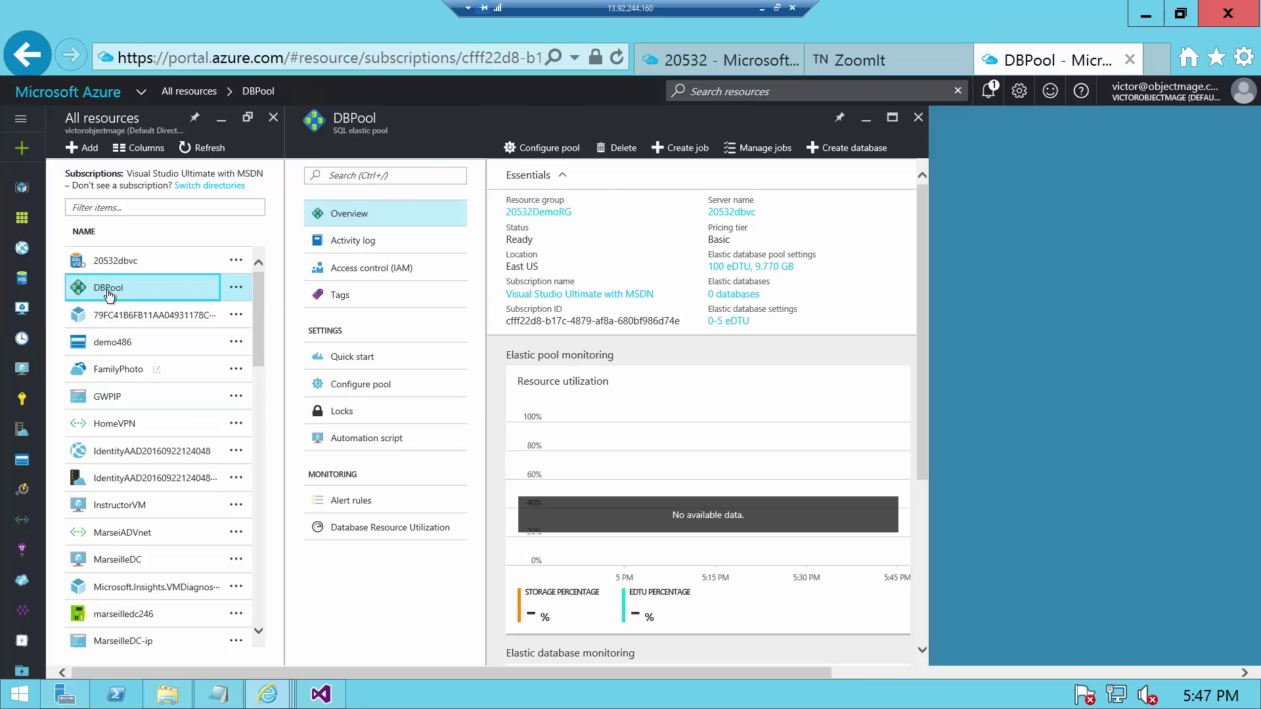
{"action": "left_click", "coordinate": [357, 226]}
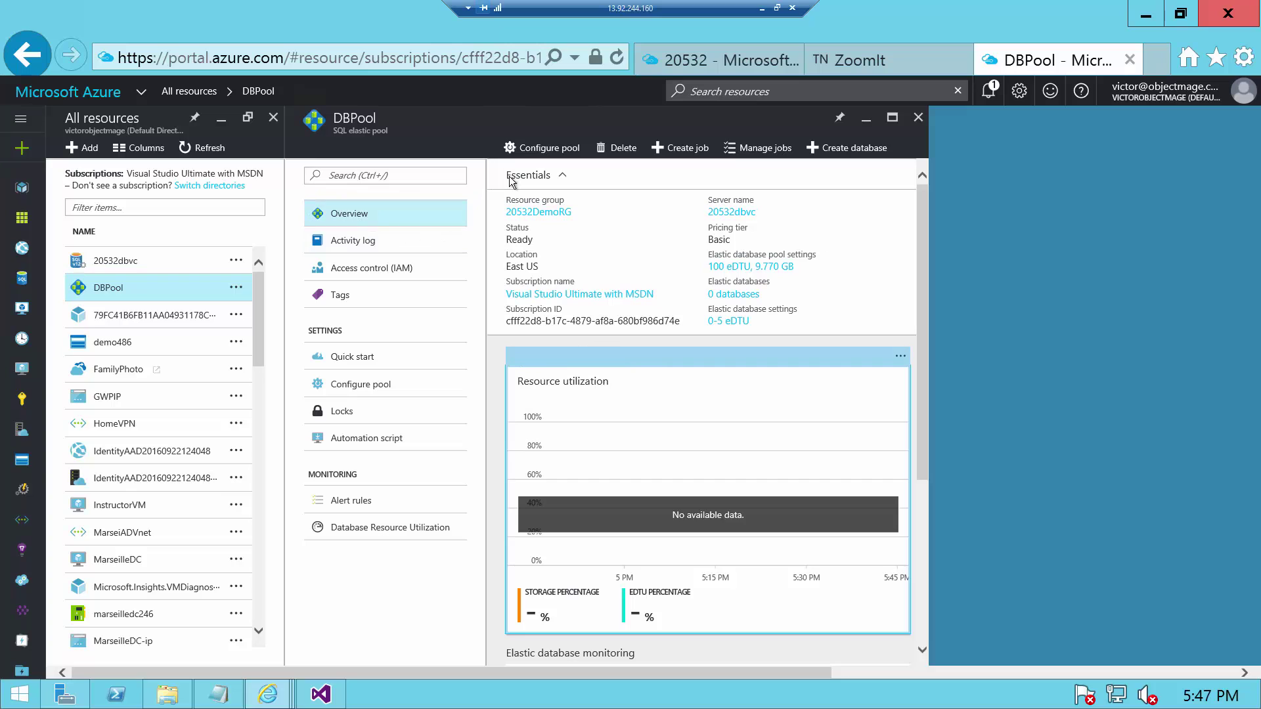
{"action": "left_click", "coordinate": [550, 149]}
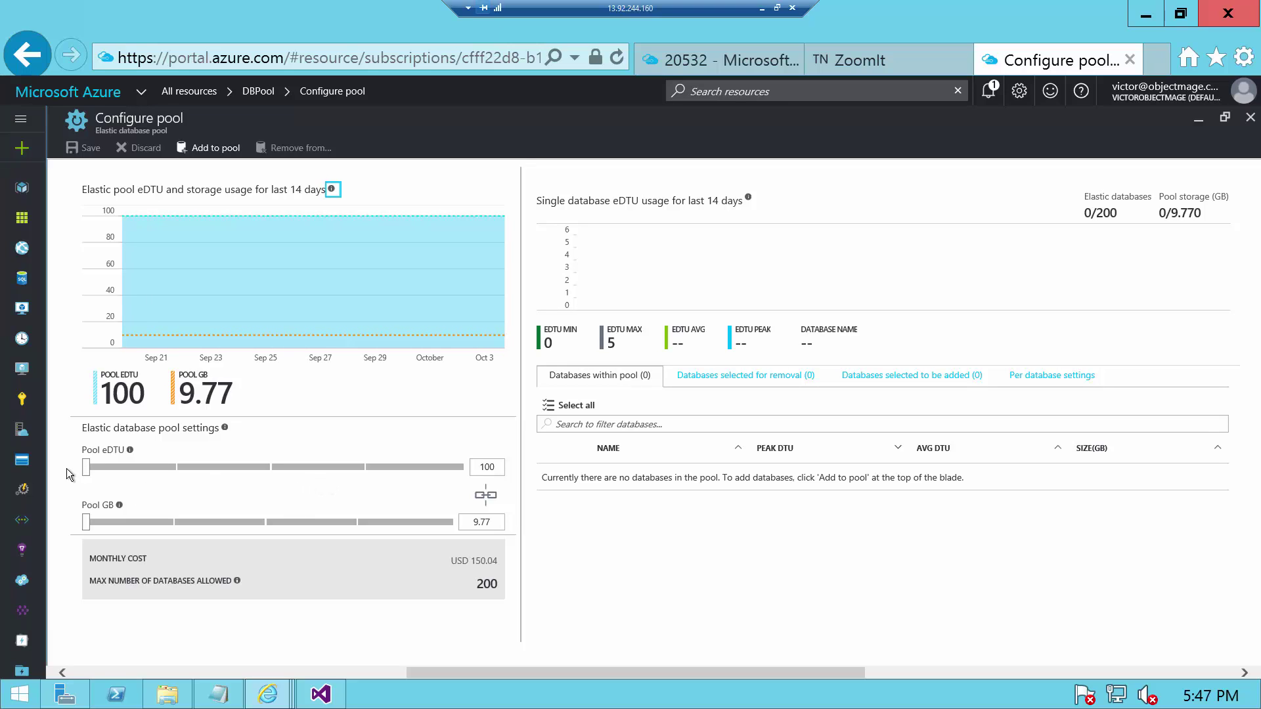
{"action": "mouse_move", "coordinate": [86, 468]}
{"action": "left_mouse_down"}
{"action": "mouse_move", "coordinate": [191, 468]}
{"action": "mouse_move", "coordinate": [84, 472]}
{"action": "left_mouse_up"}
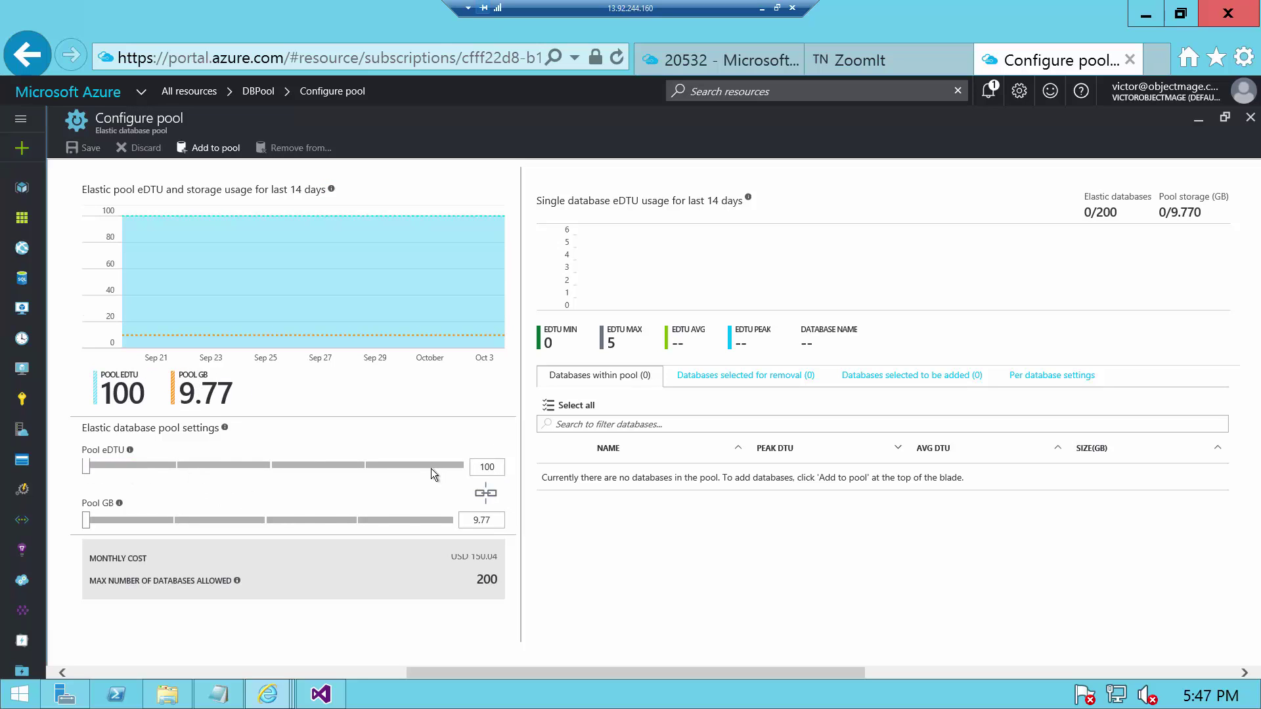
{"action": "left_click", "coordinate": [216, 150]}
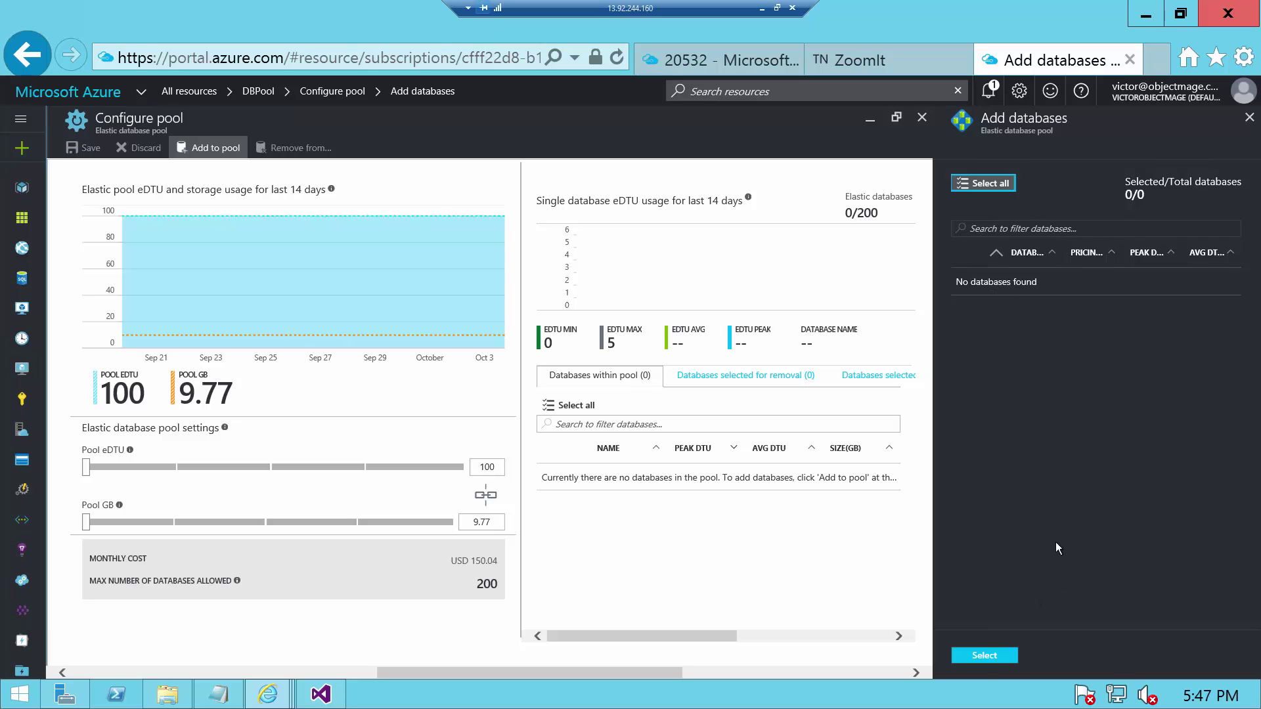
{"action": "left_click", "coordinate": [985, 656]}
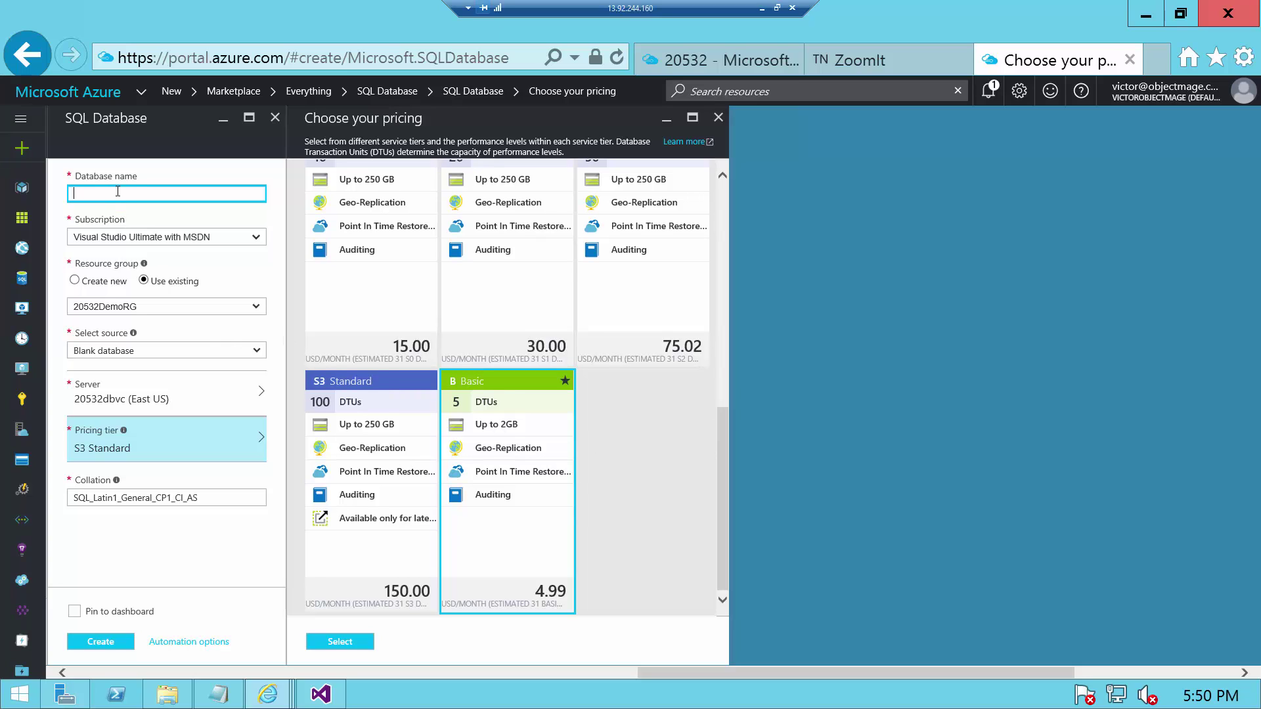
- Create blank database USDB on server 20532dbvc in the Basic pricing tier
{"action": "type", "text": "USDB"}
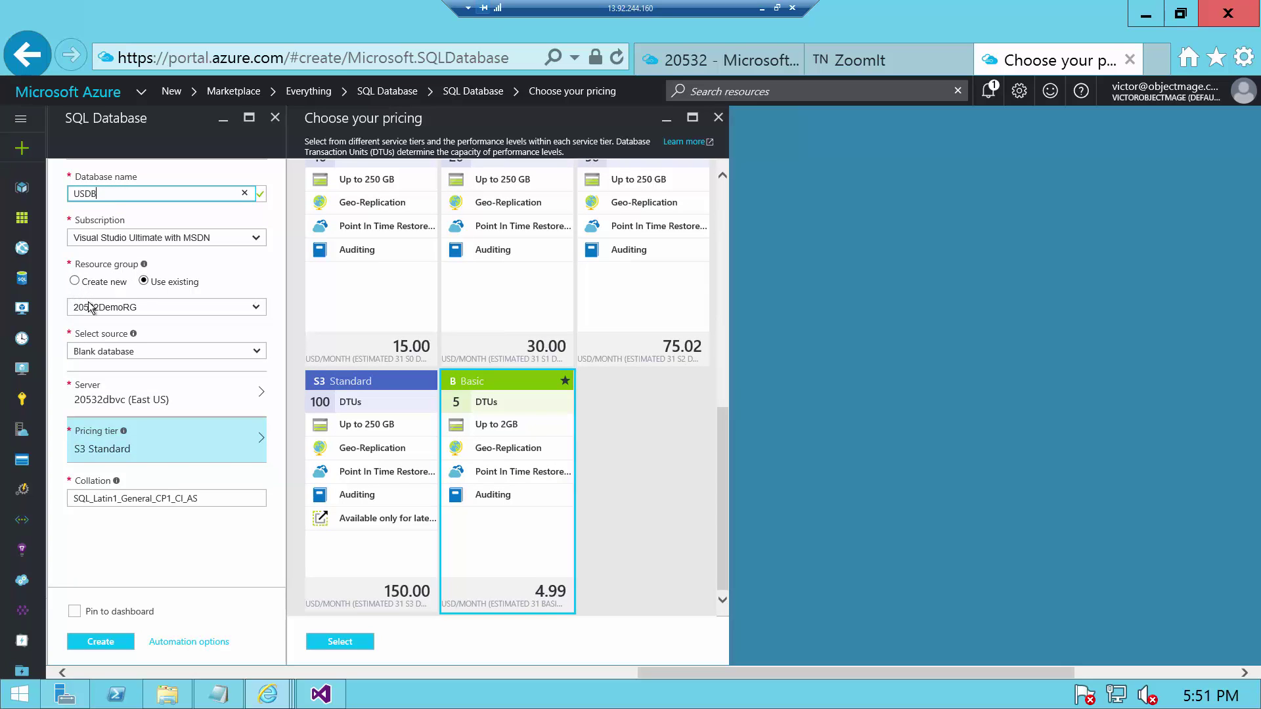
{"action": "left_click", "coordinate": [256, 355]}
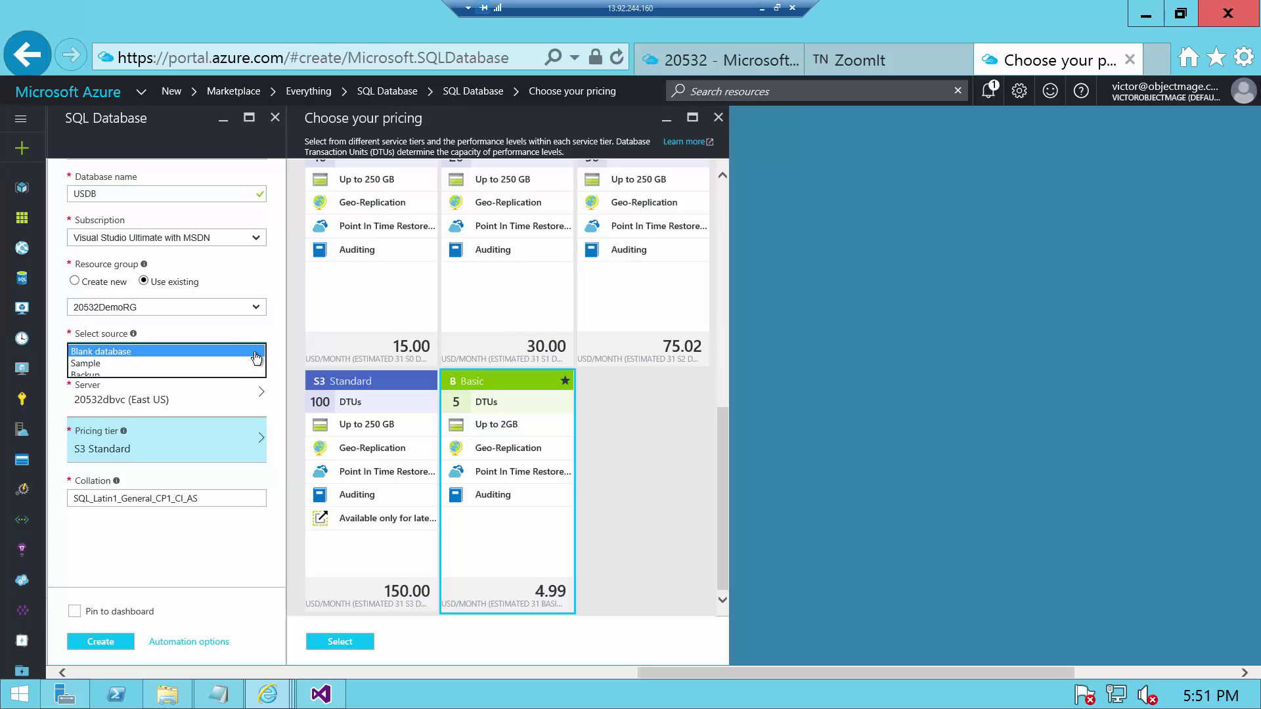
{"action": "left_click", "coordinate": [170, 352]}
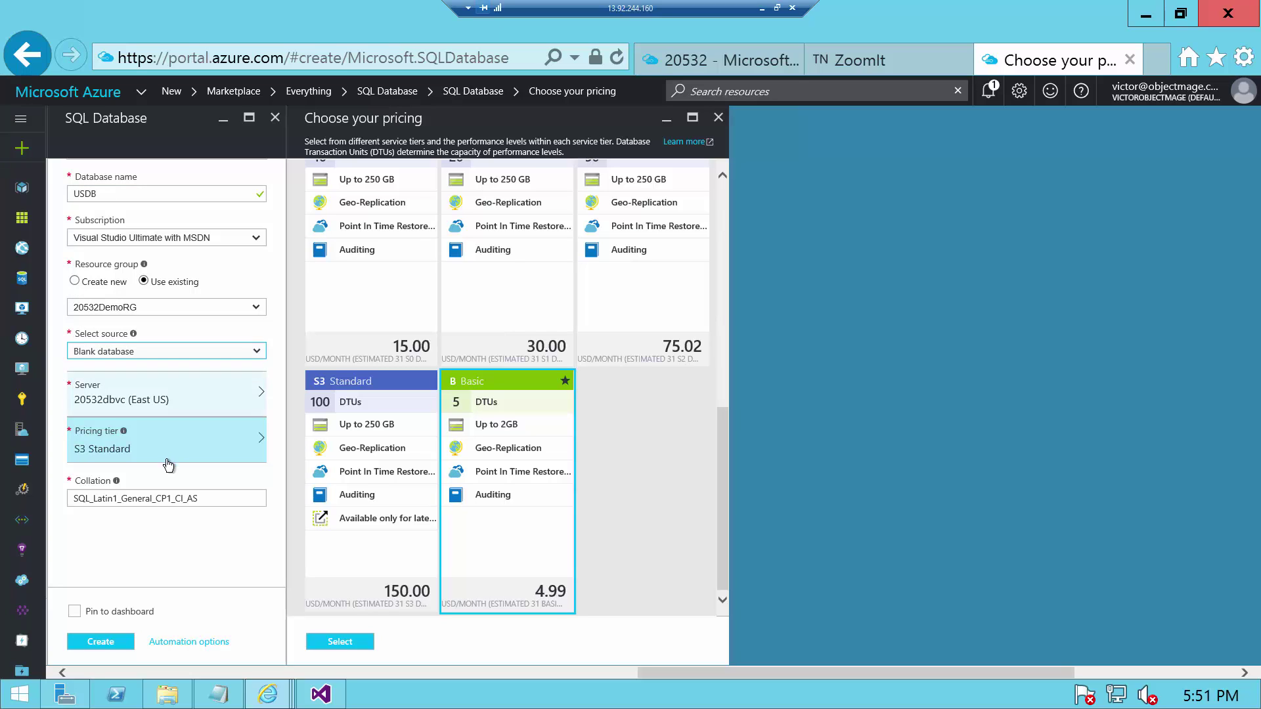
{"action": "left_click", "coordinate": [211, 453]}
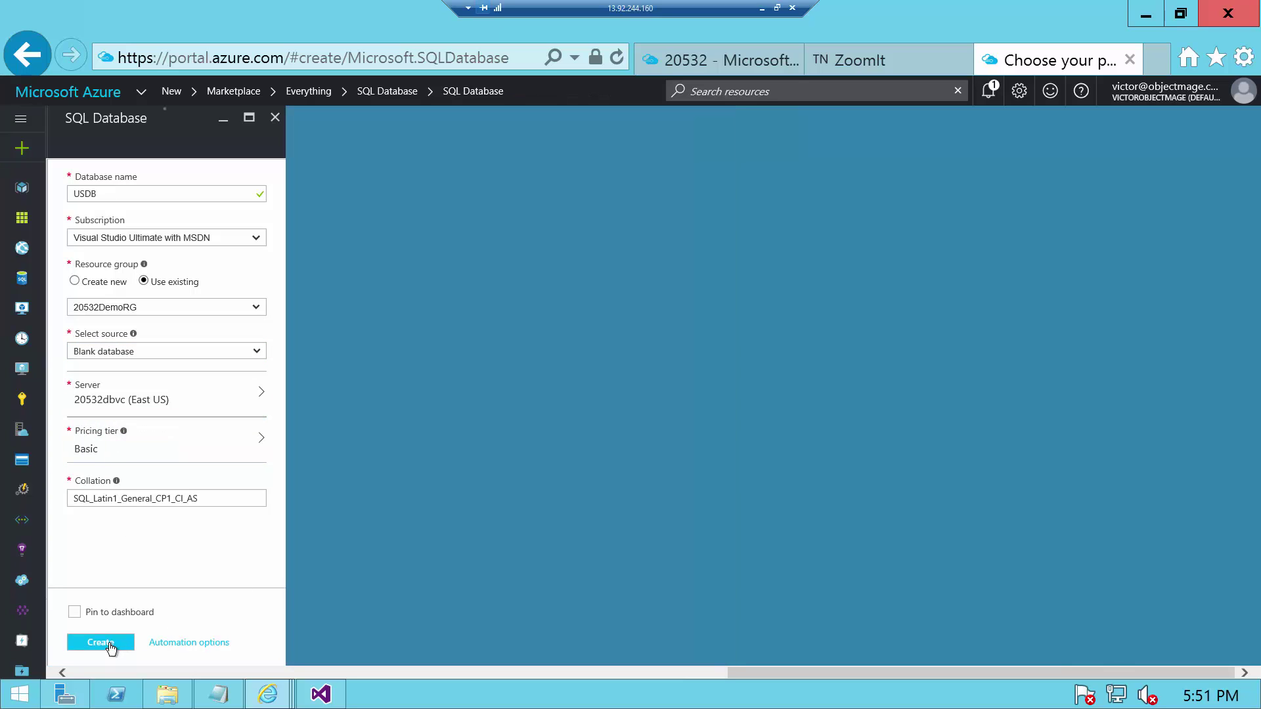
{"action": "left_click", "coordinate": [110, 649]}
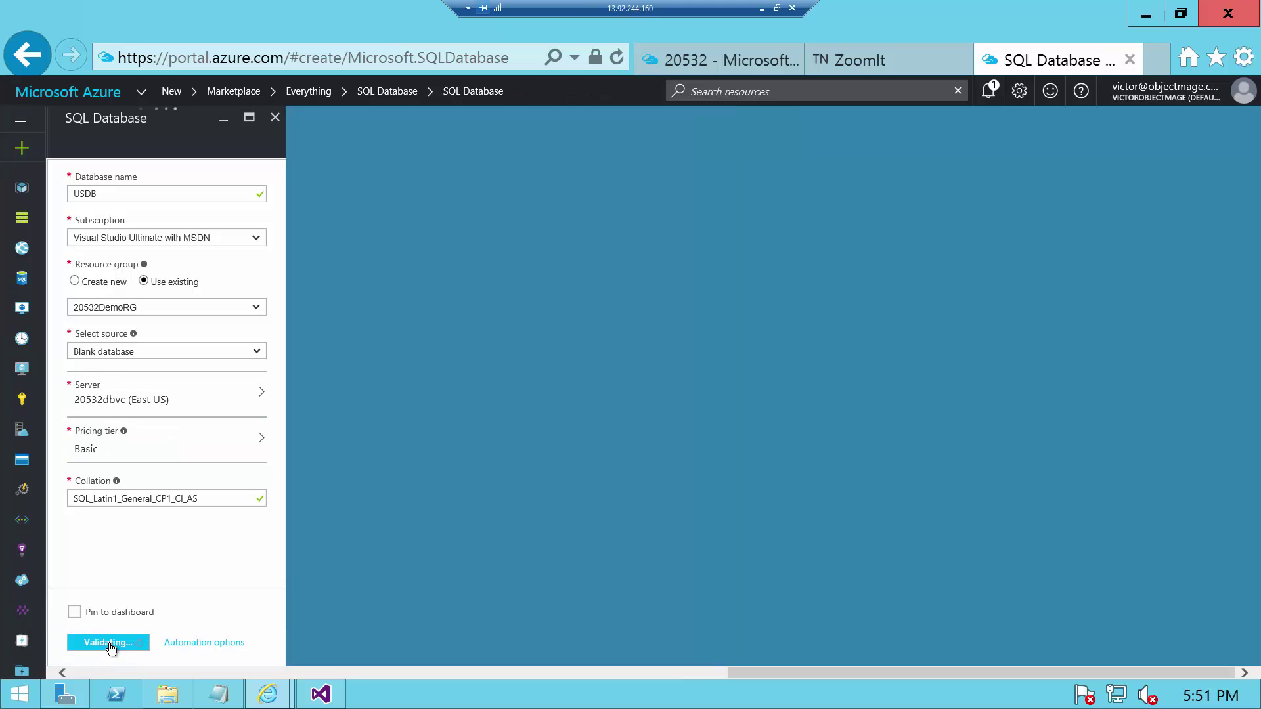
{"action": "left_click", "coordinate": [111, 648]}
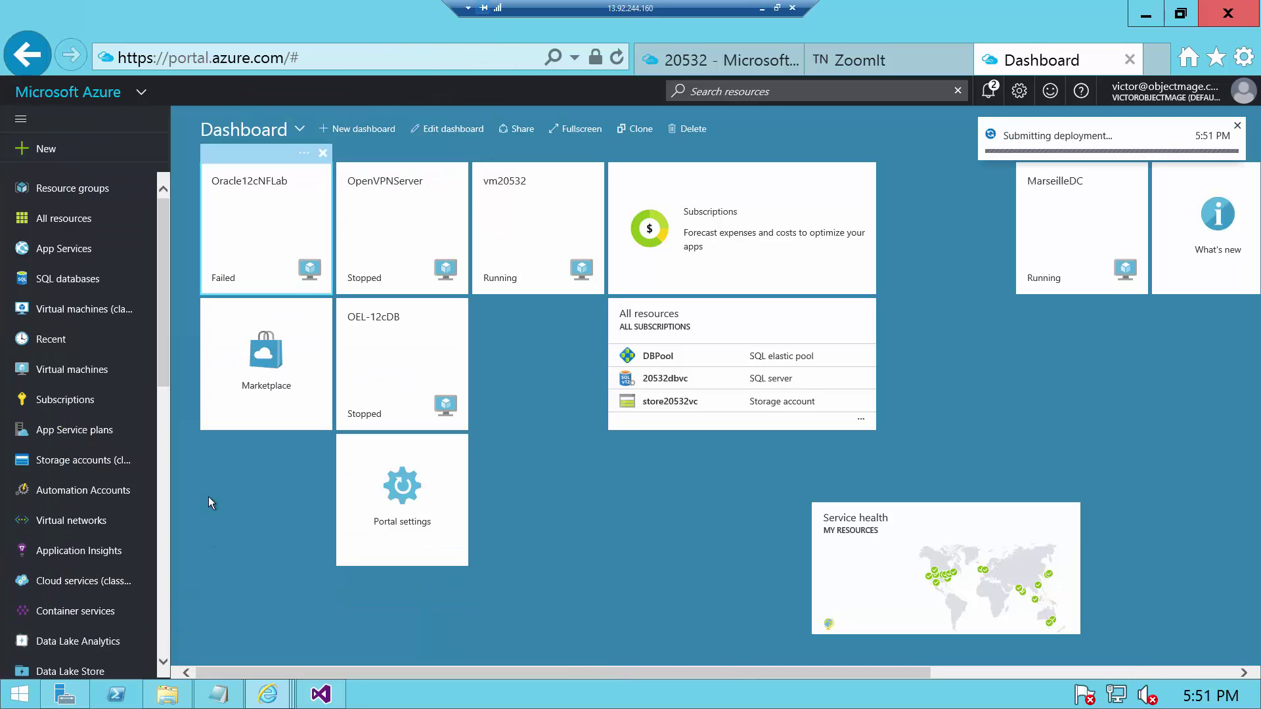
- Start another new SQL Database from the Databases offerings
{"action": "left_click", "coordinate": [46, 151]}
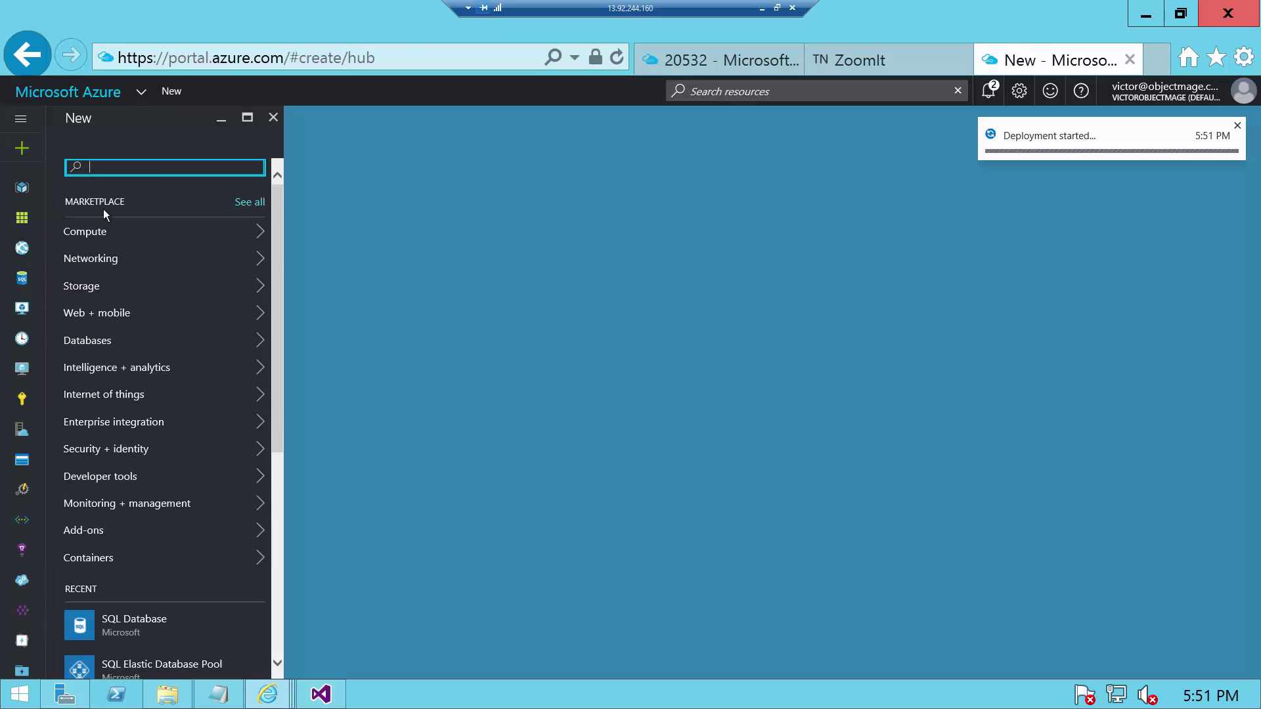
{"action": "left_click", "coordinate": [109, 342]}
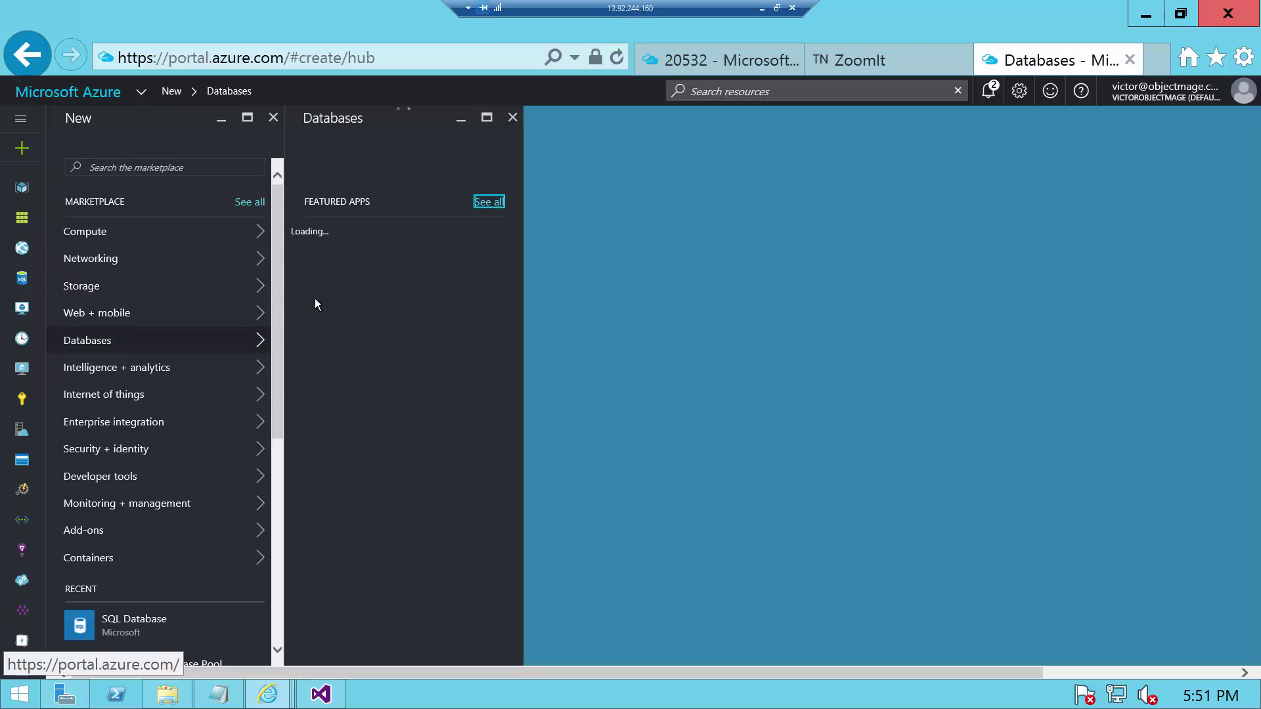
{"action": "left_click", "coordinate": [325, 277]}
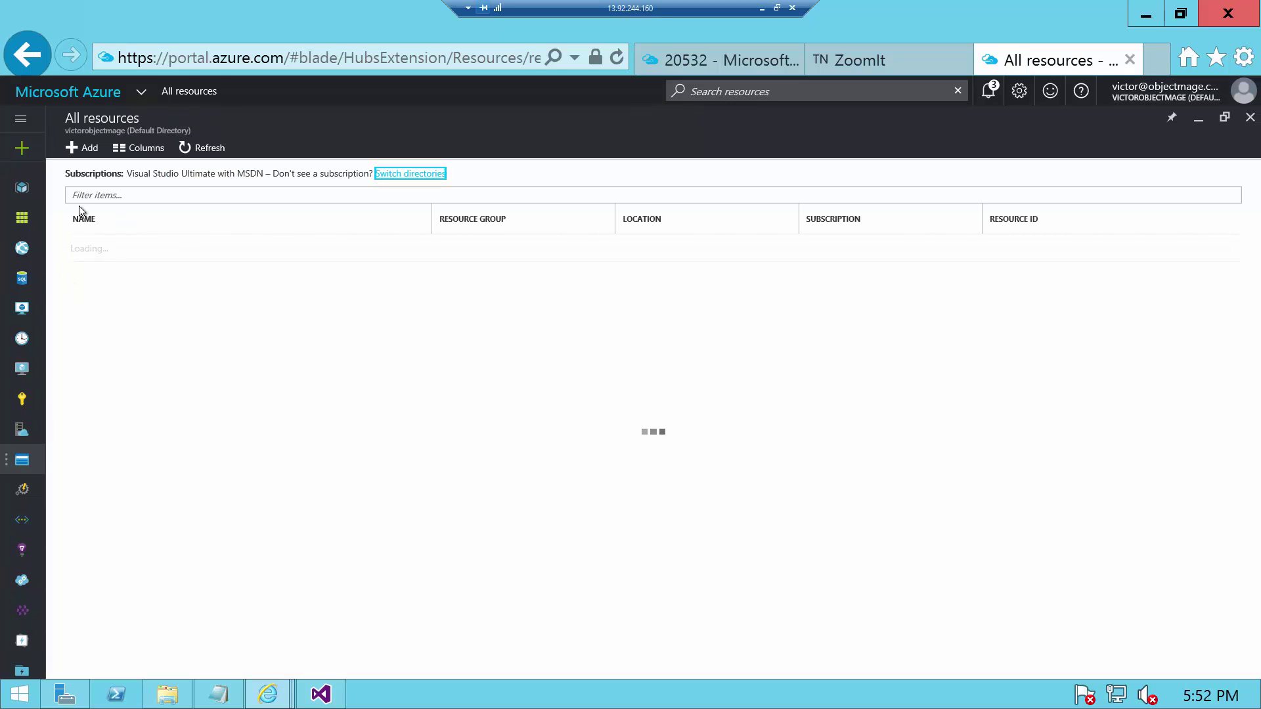
- Select USDB and EUDB to add to DBPool in Configure pool
{"action": "left_click", "coordinate": [100, 277]}
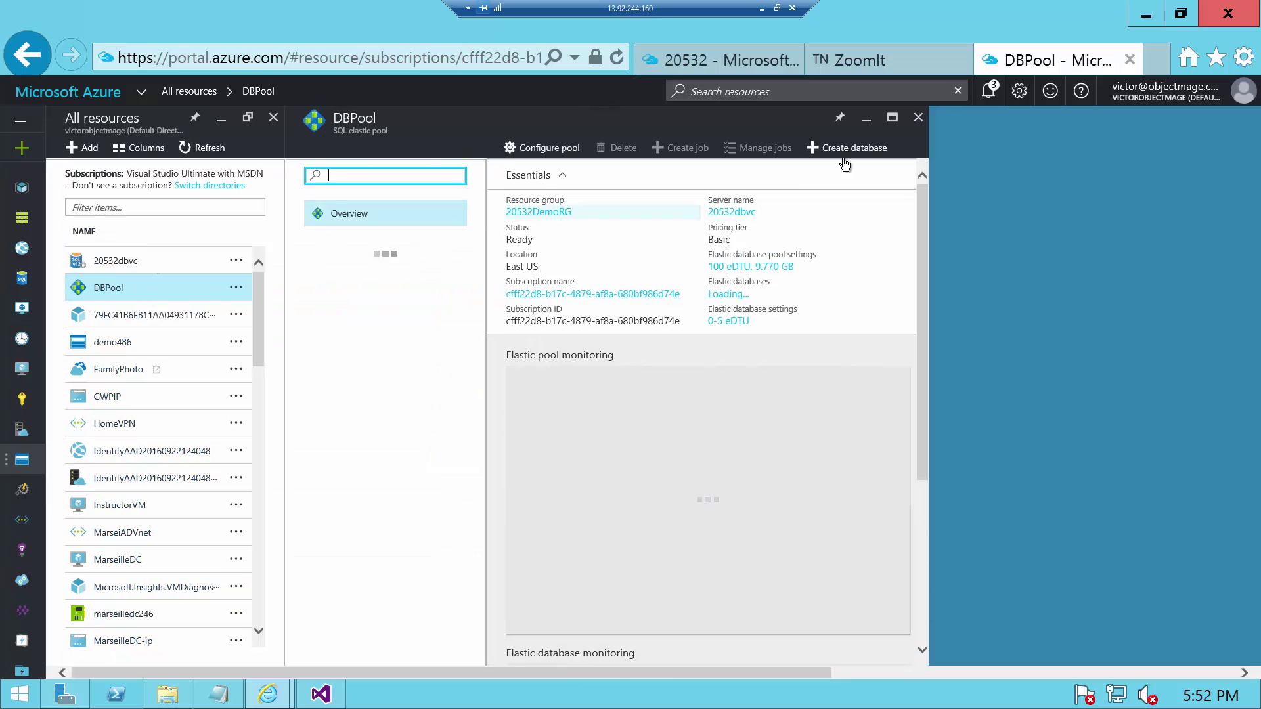
{"action": "left_click", "coordinate": [548, 149]}
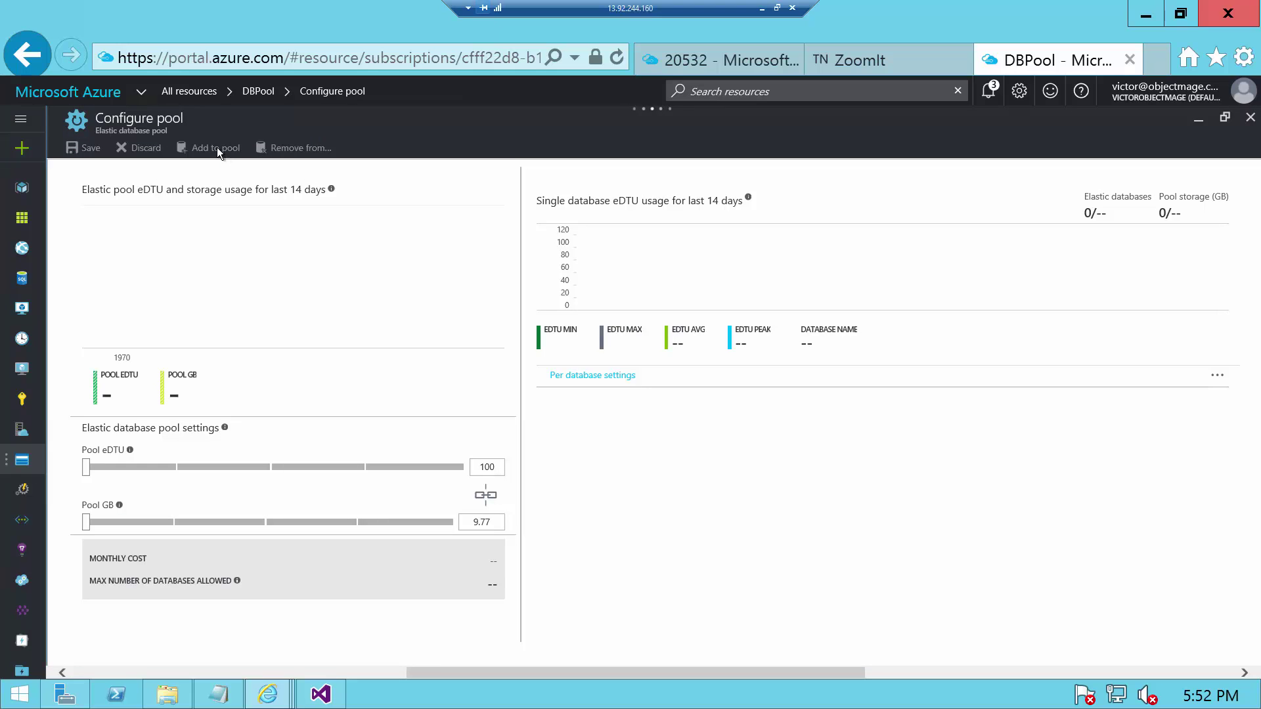
{"action": "left_click", "coordinate": [215, 147]}
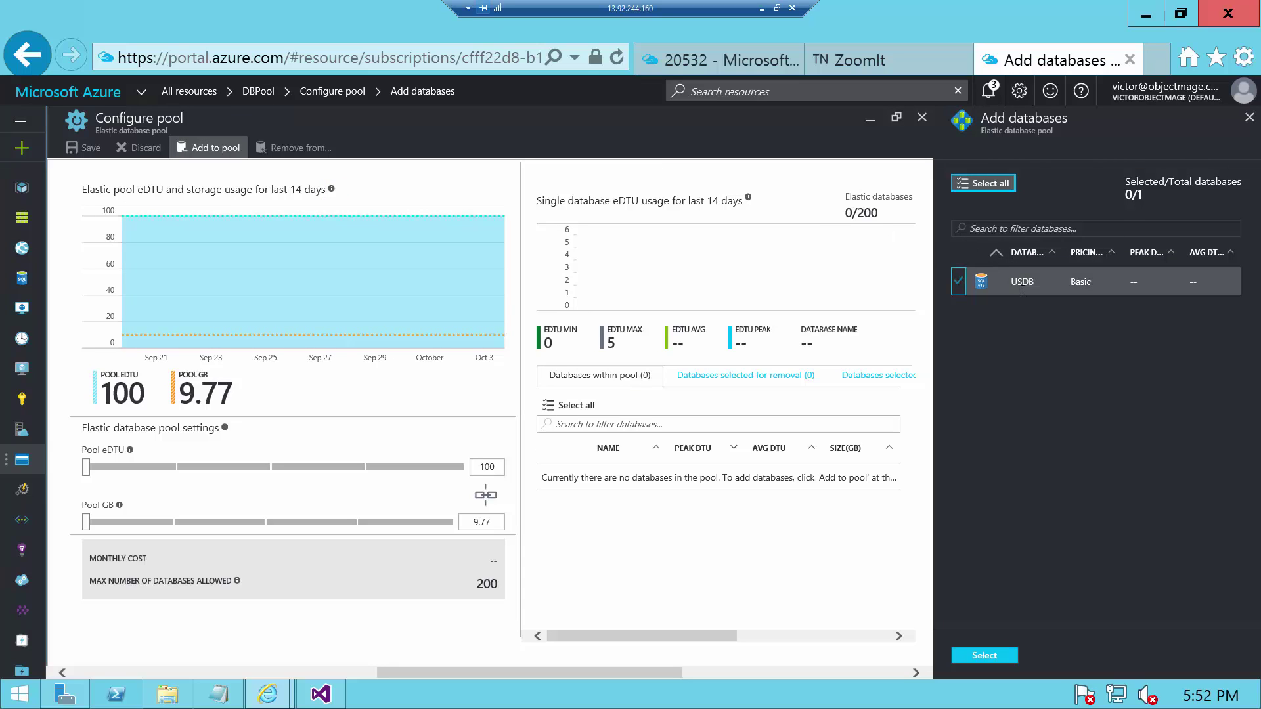
{"action": "left_click", "coordinate": [1022, 290]}
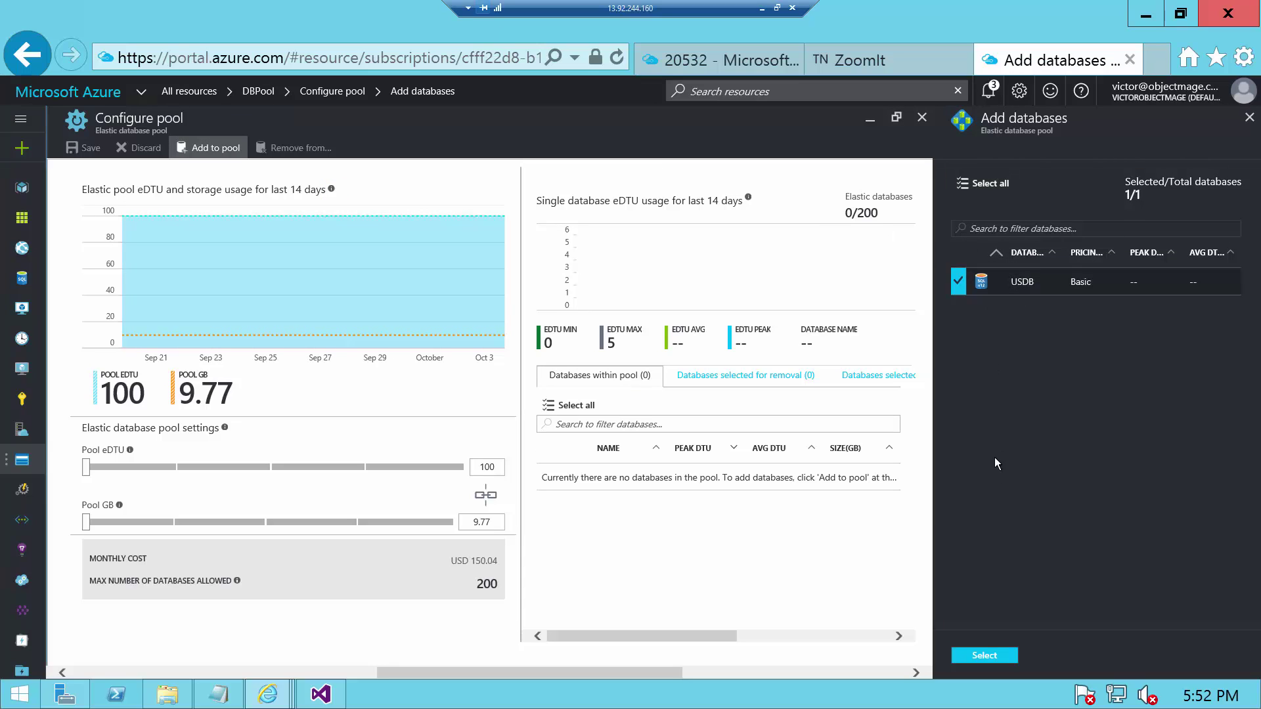
{"action": "left_click", "coordinate": [975, 654]}
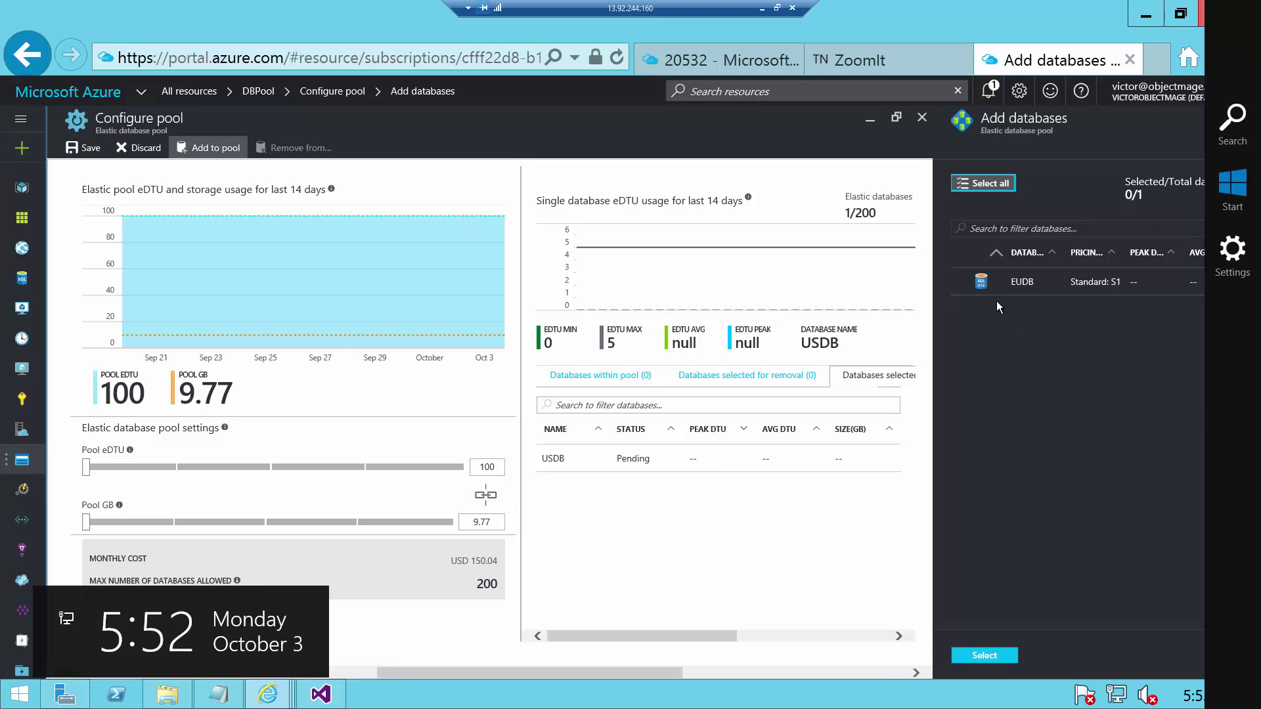
{"action": "left_click", "coordinate": [1008, 290]}
{"action": "left_click", "coordinate": [985, 656]}
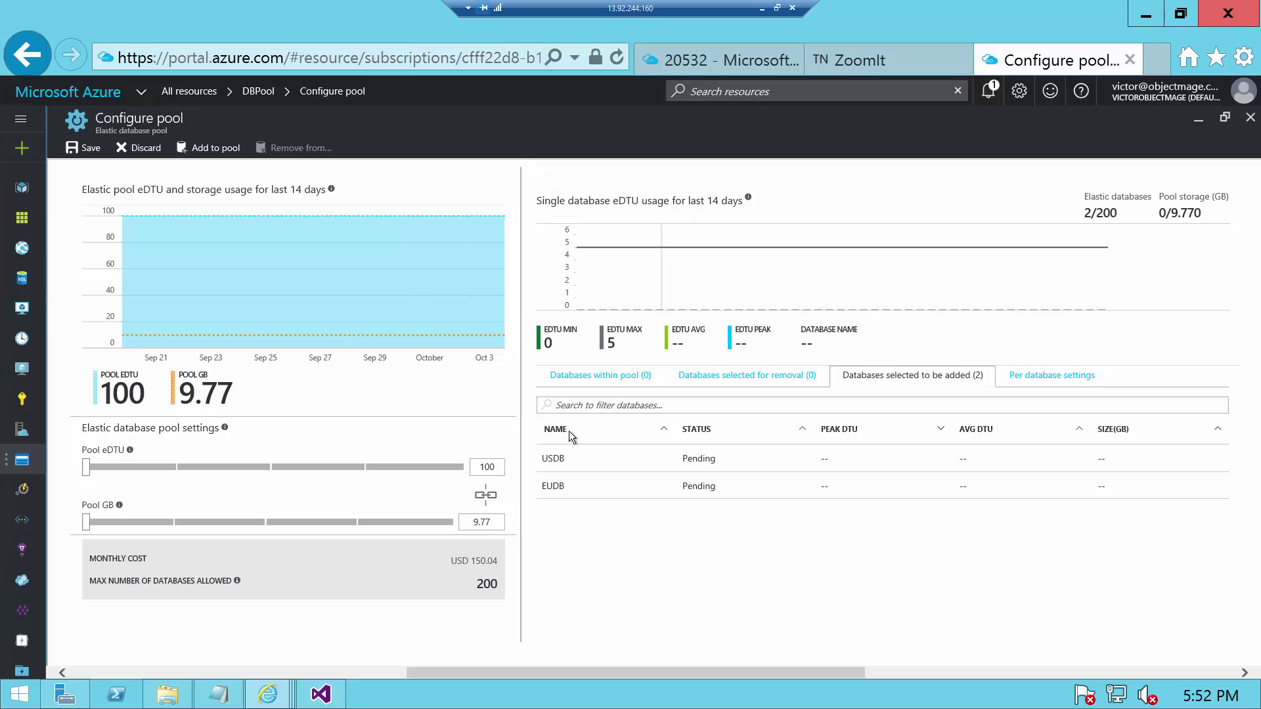
- Save the pool membership changes and dismiss the success message
{"action": "left_click", "coordinate": [155, 465]}
{"action": "left_click", "coordinate": [106, 466]}
{"action": "left_click", "coordinate": [89, 148]}
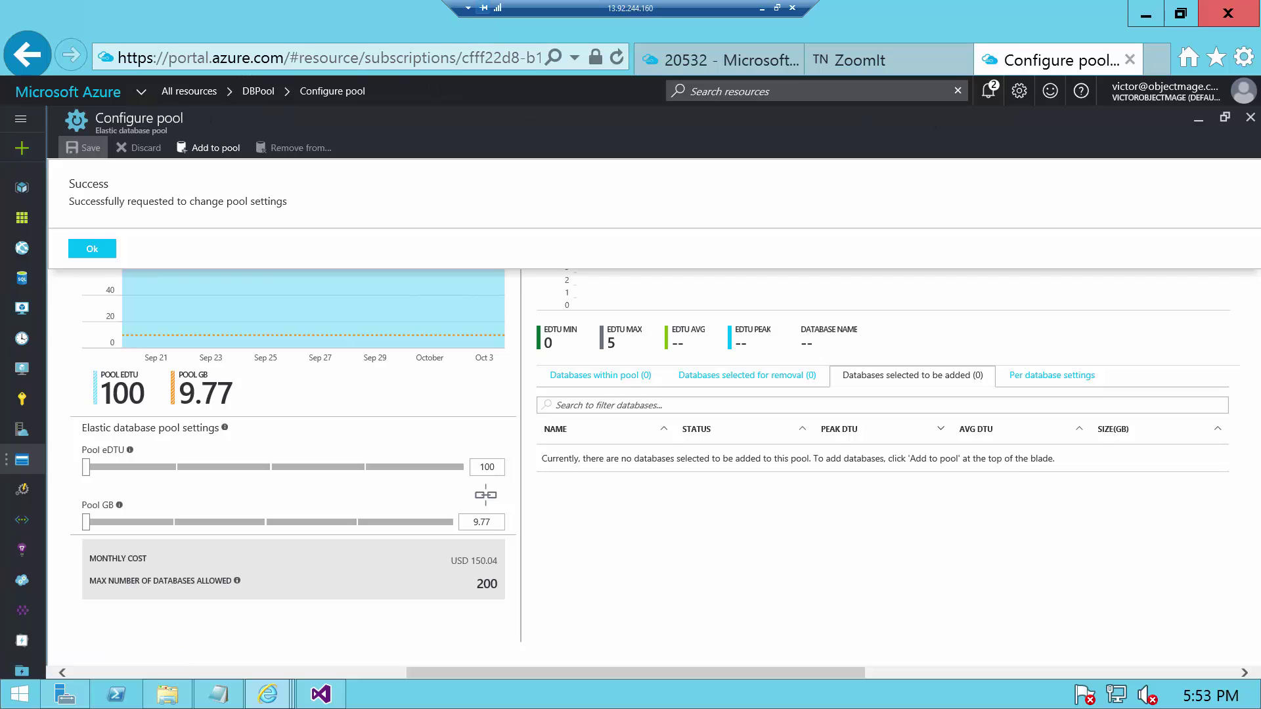
{"action": "left_click", "coordinate": [1250, 117]}
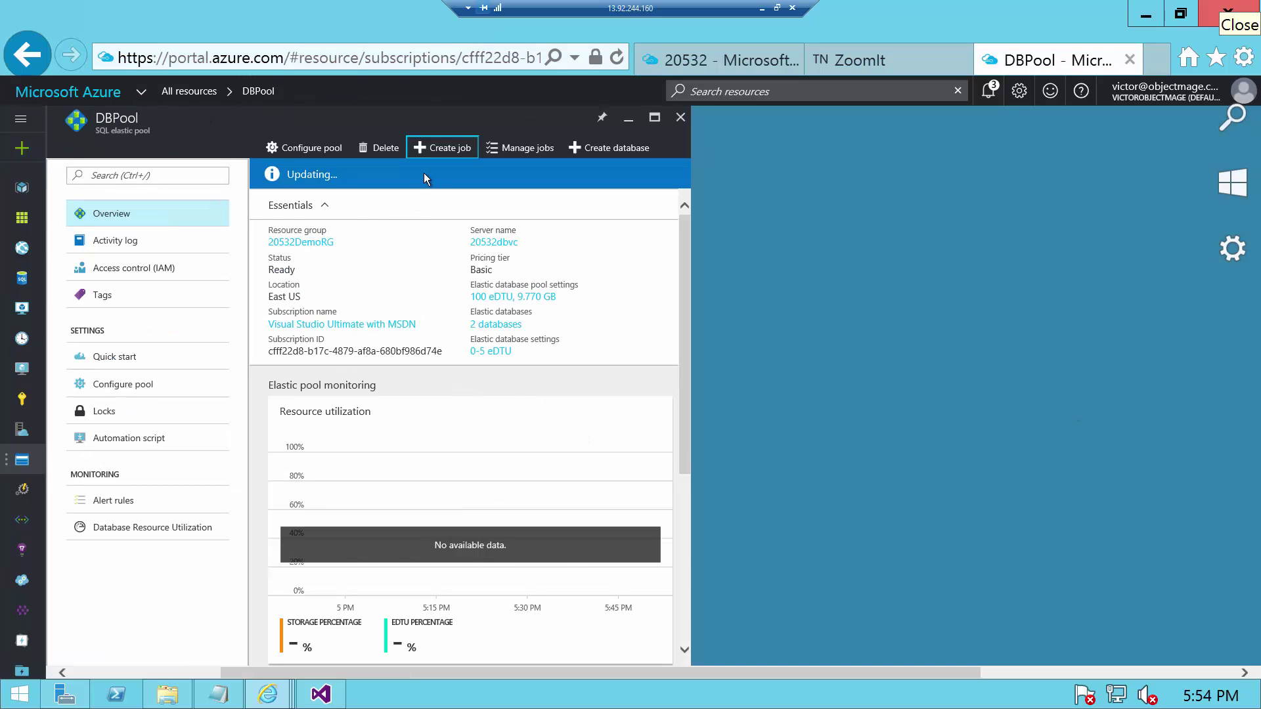